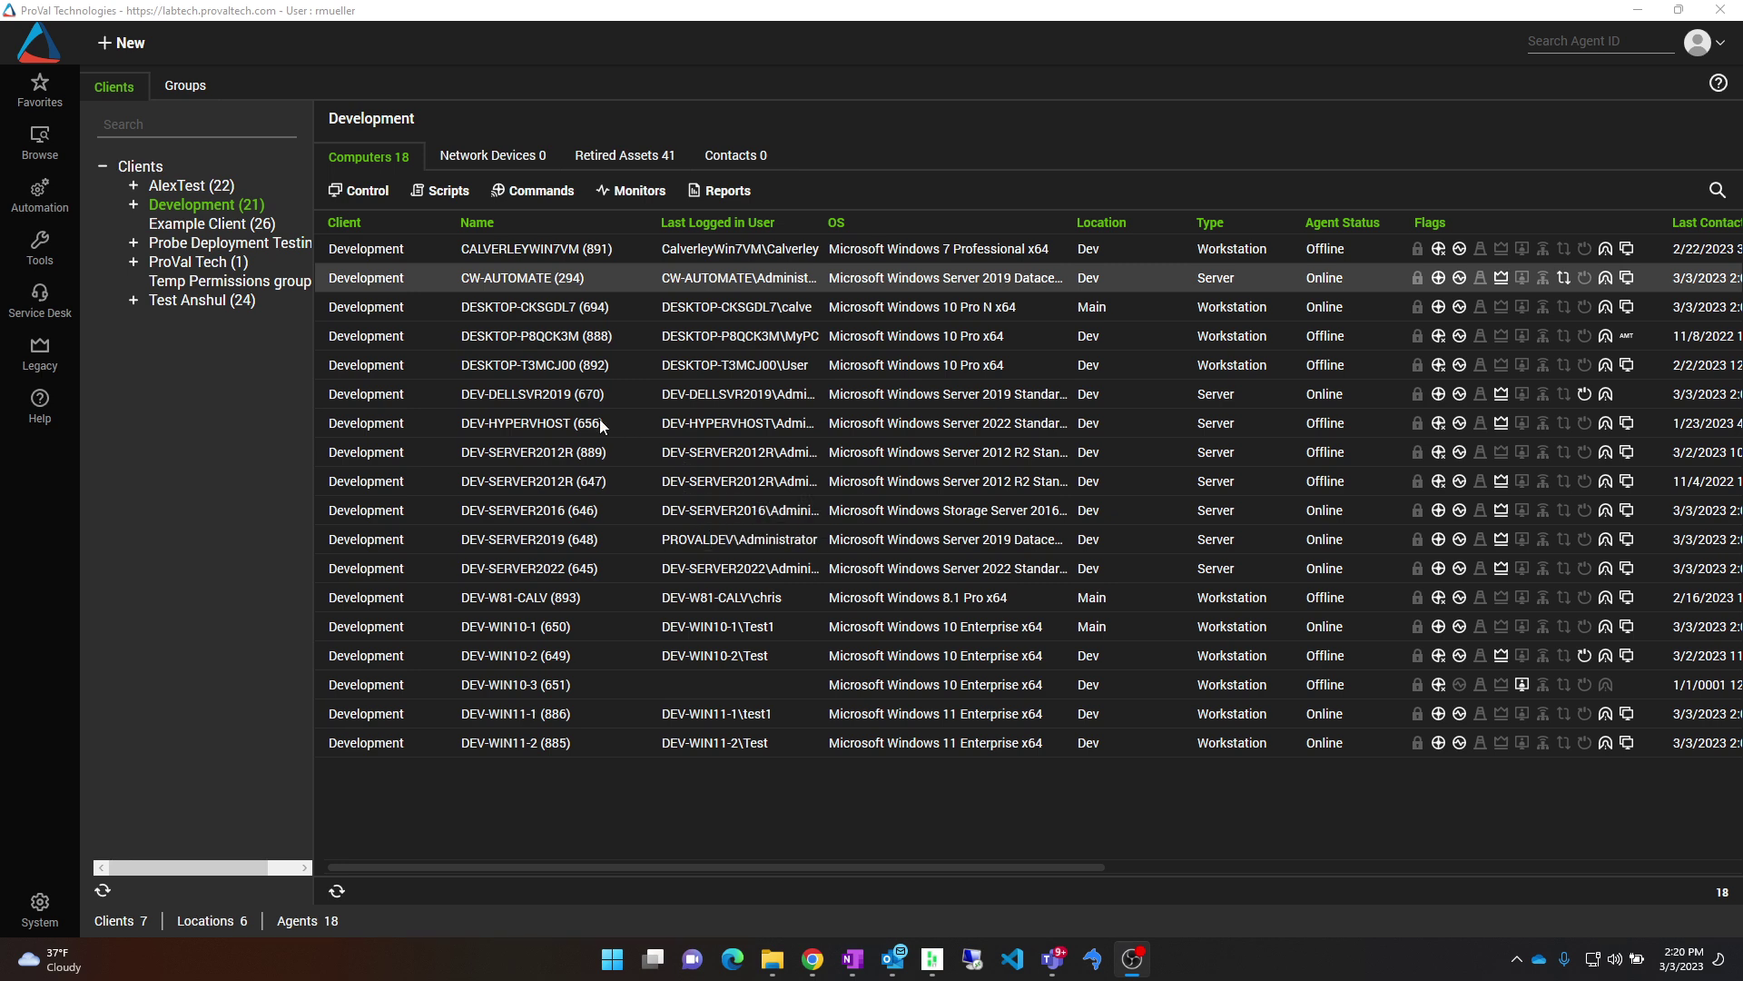
Open the Service Desk flyout over the Development client's computer list
click(52, 311)
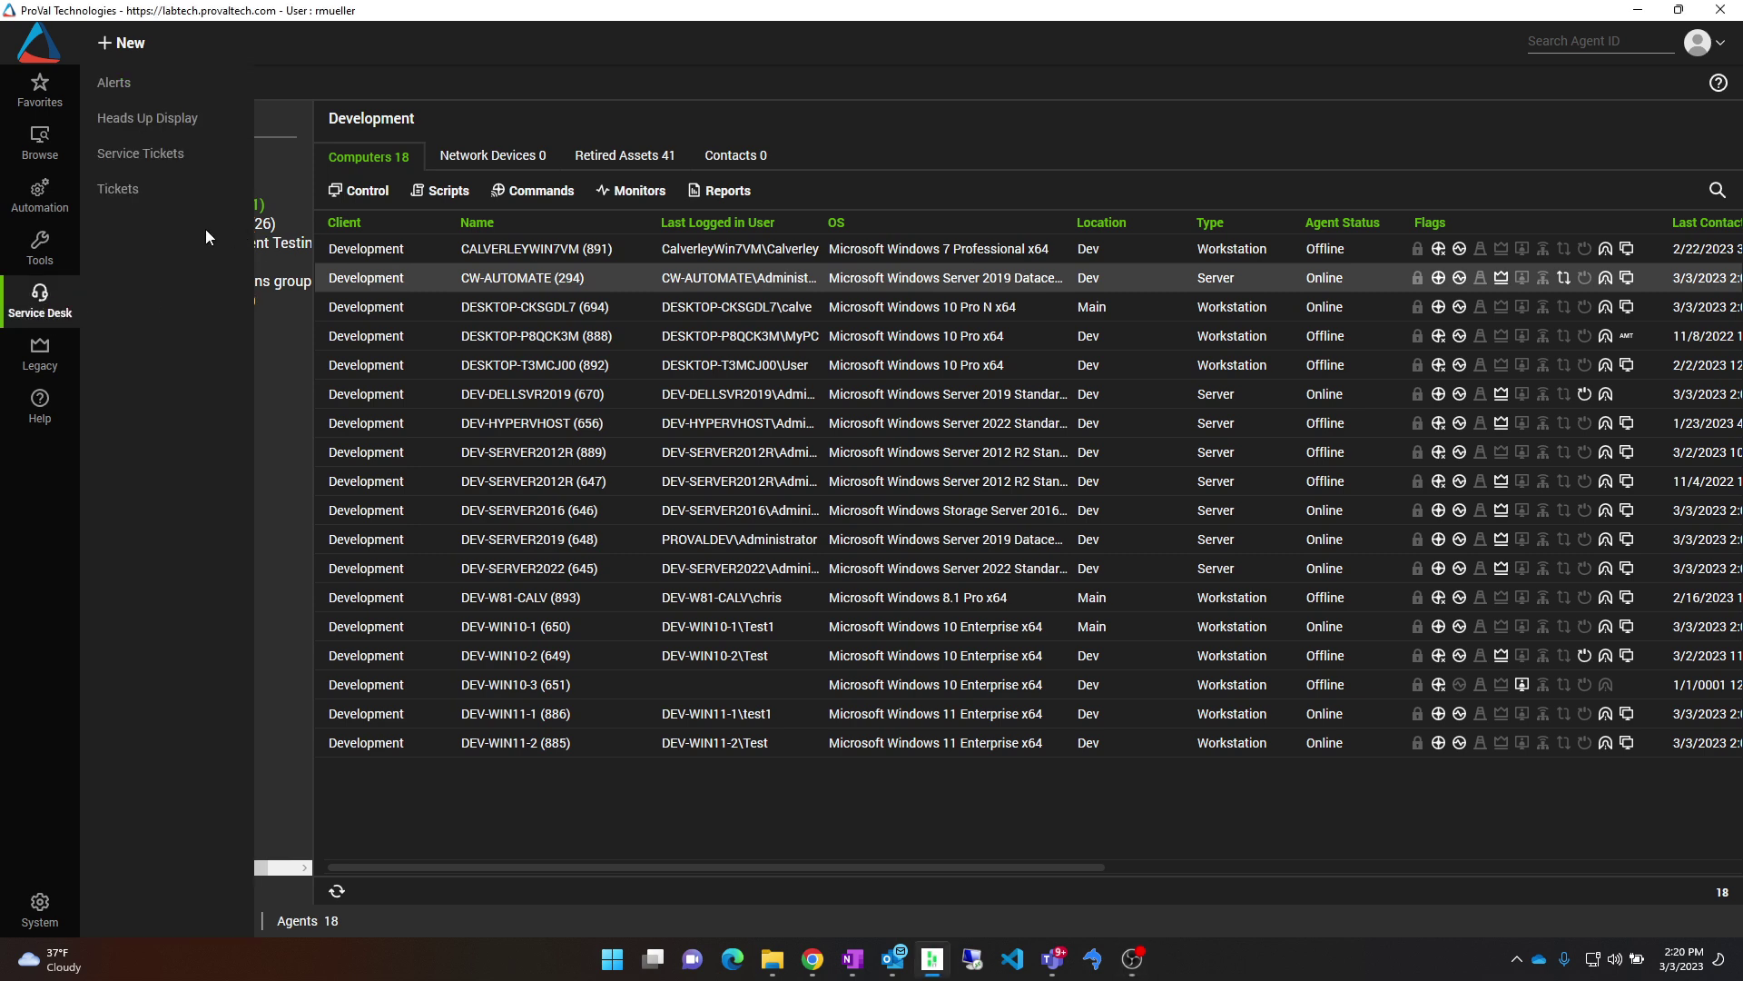
Open Support Tickets, show all 4711 tickets, and select ticket 77071
click(136, 193)
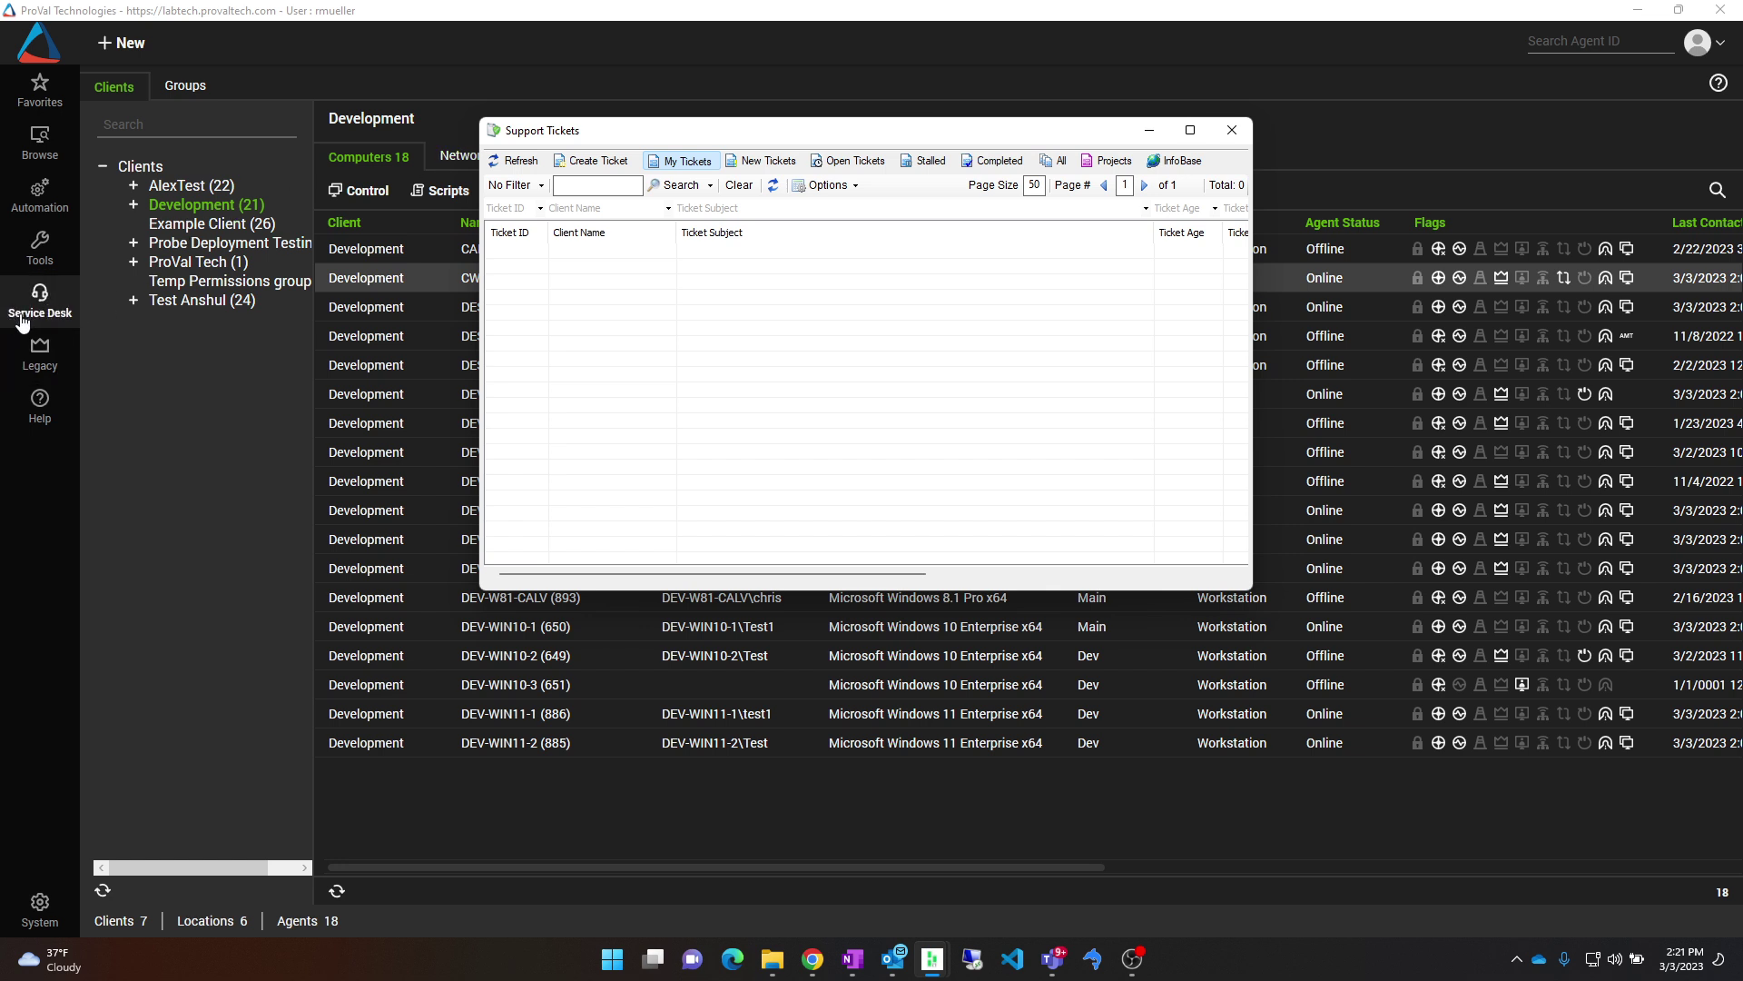
click(1056, 160)
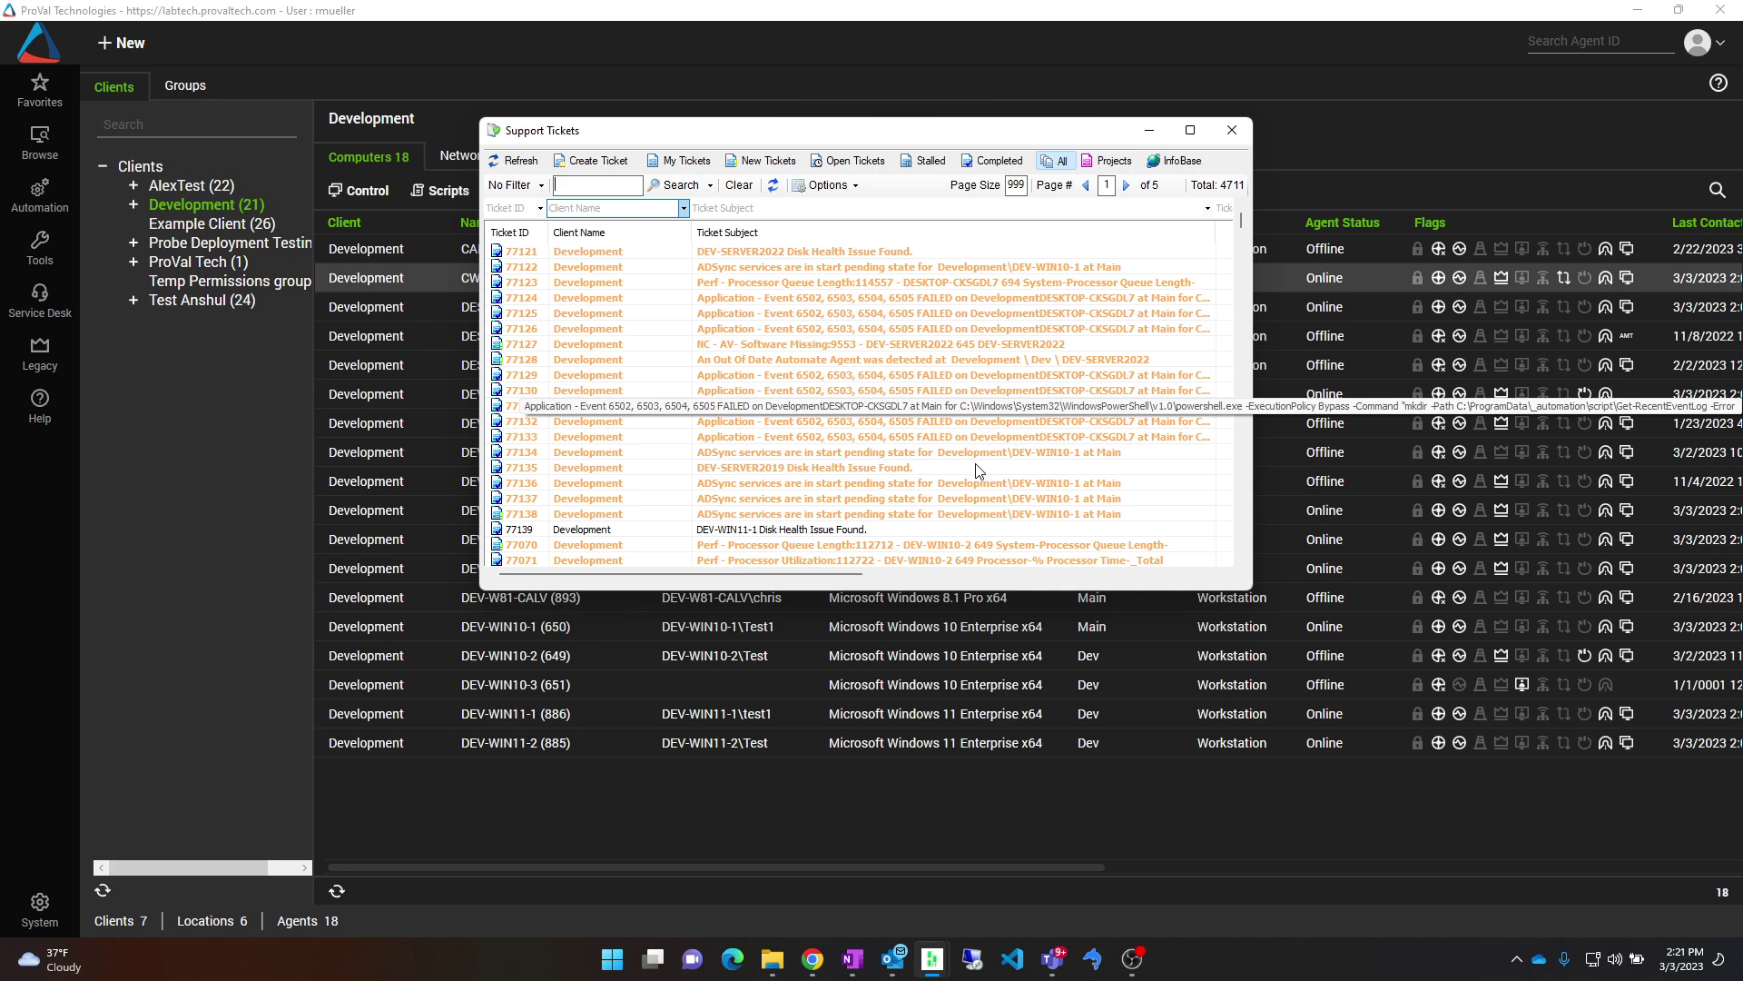
click(804, 562)
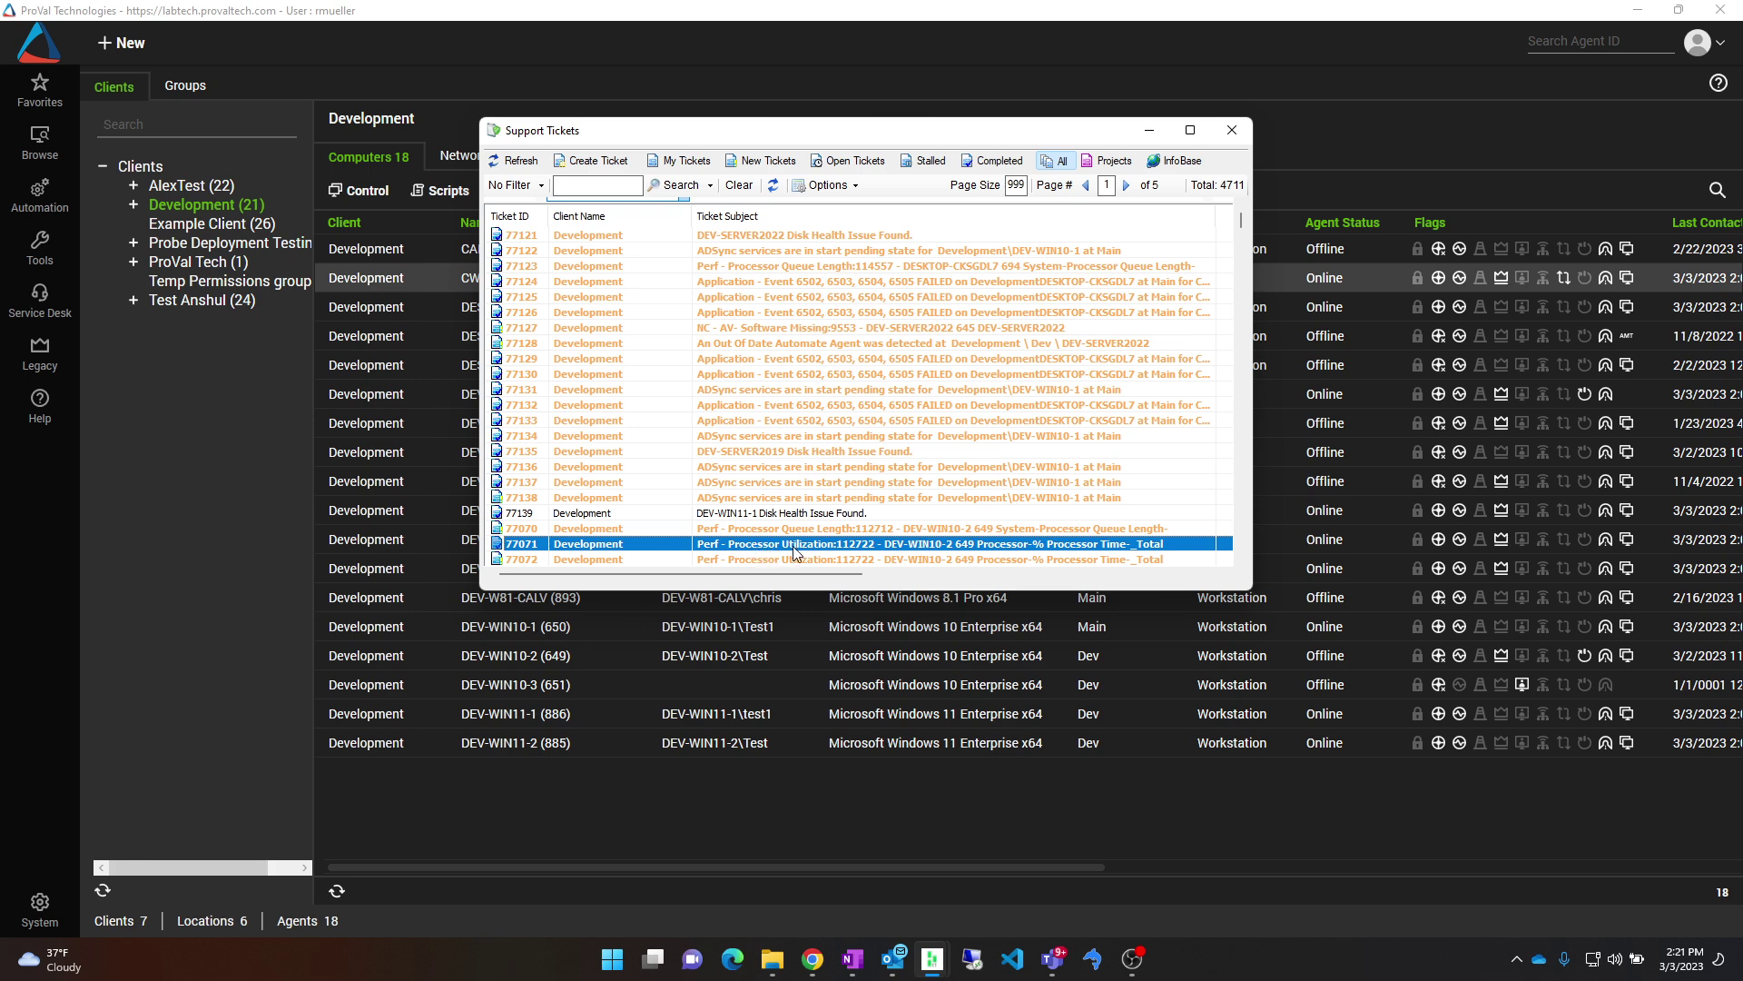
Open ticket 77071, check its Ticket Data, and open its asset DEV-WIN10-2
double_click(790, 553)
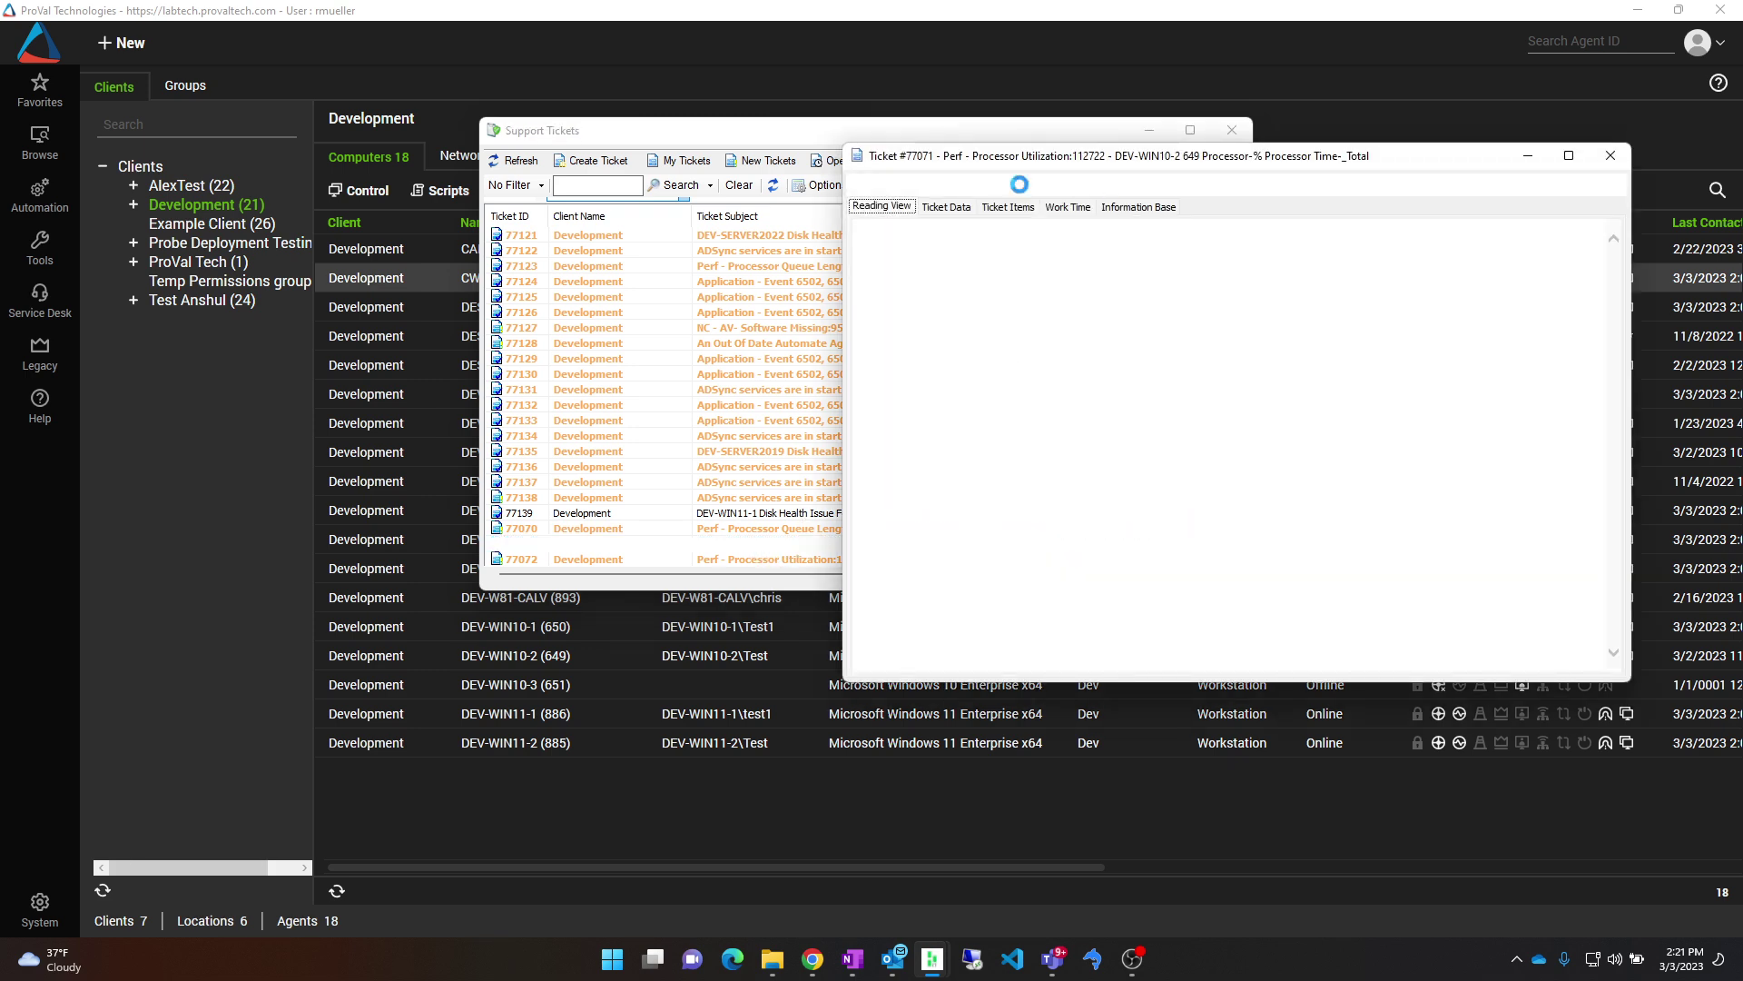
click(1300, 158)
drag(1300, 159, 946, 149)
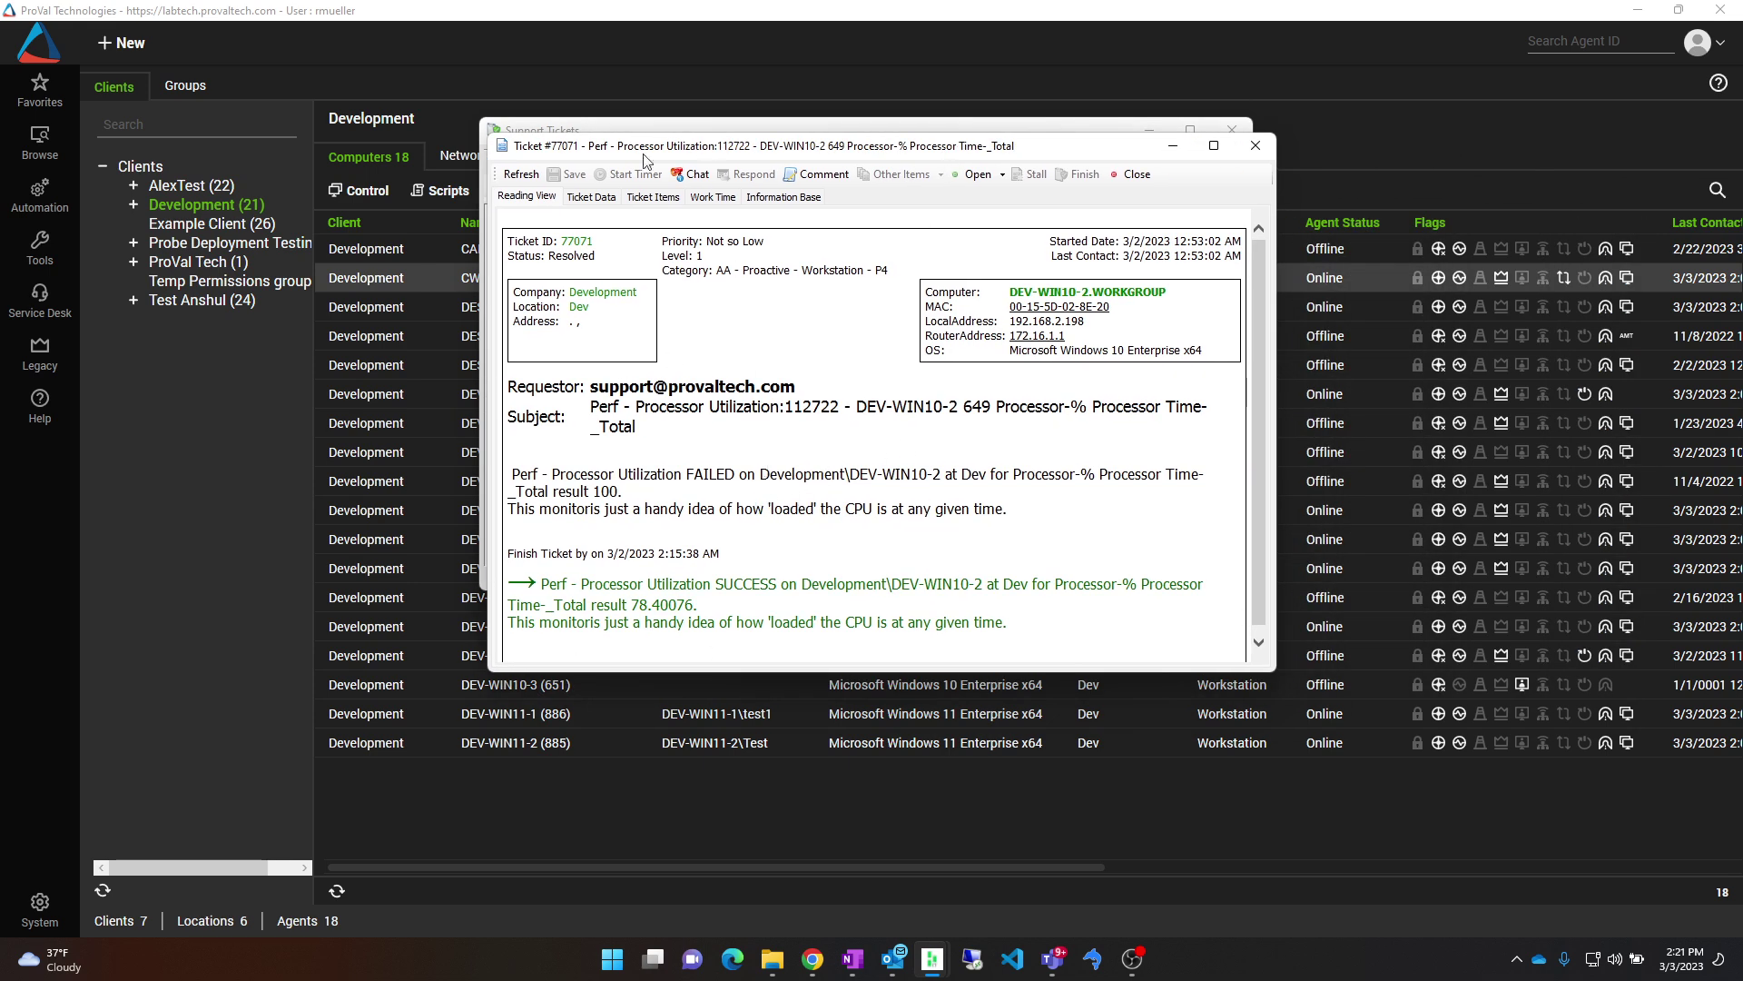
drag(674, 150, 886, 158)
click(813, 212)
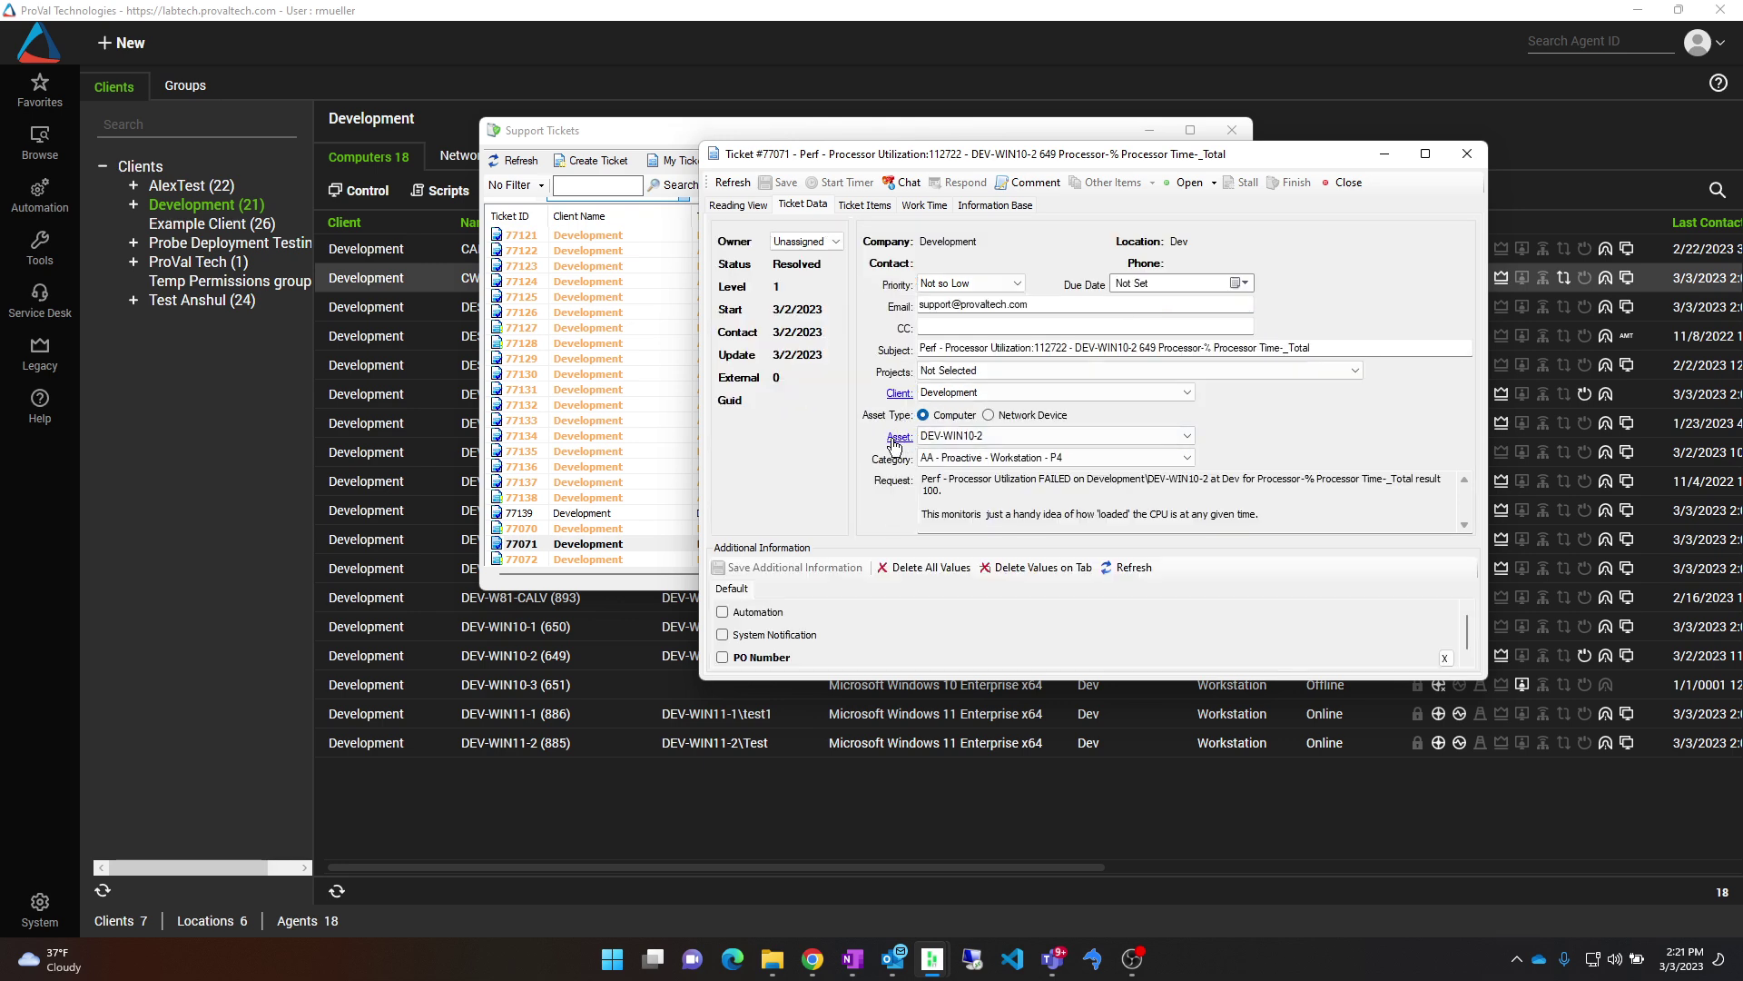
click(897, 443)
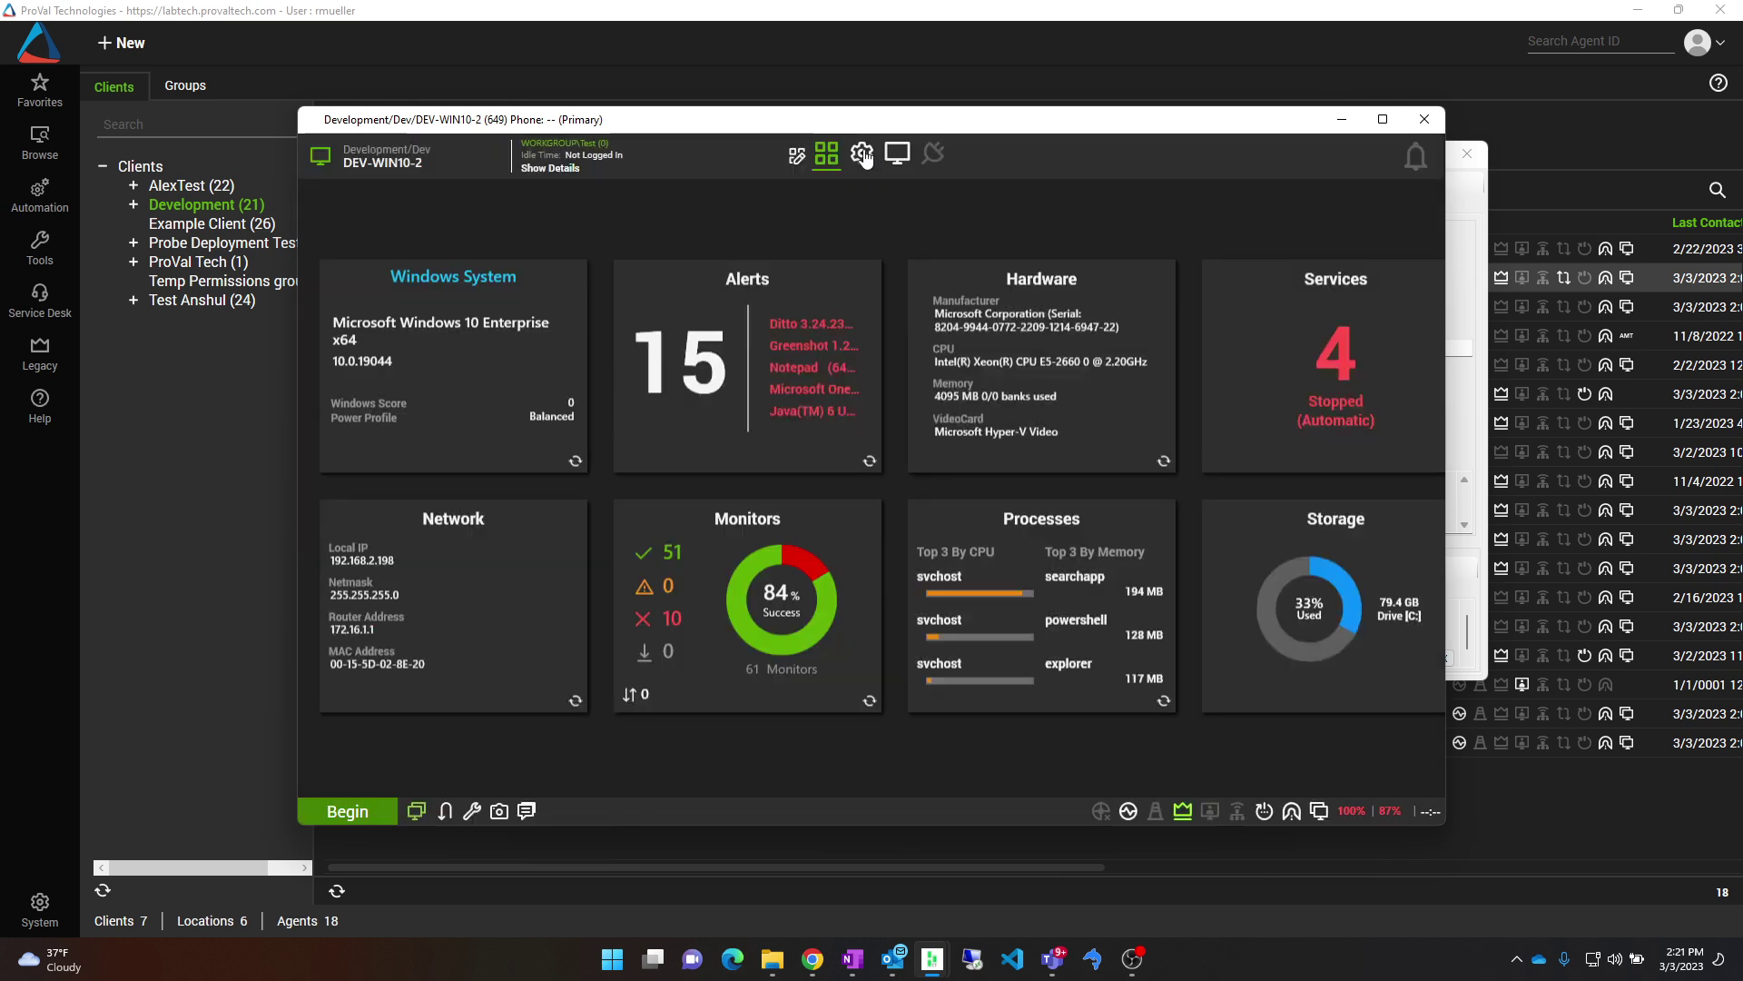
Go to DEV-WIN10-2's Automation views and choose Effective Policy
click(862, 156)
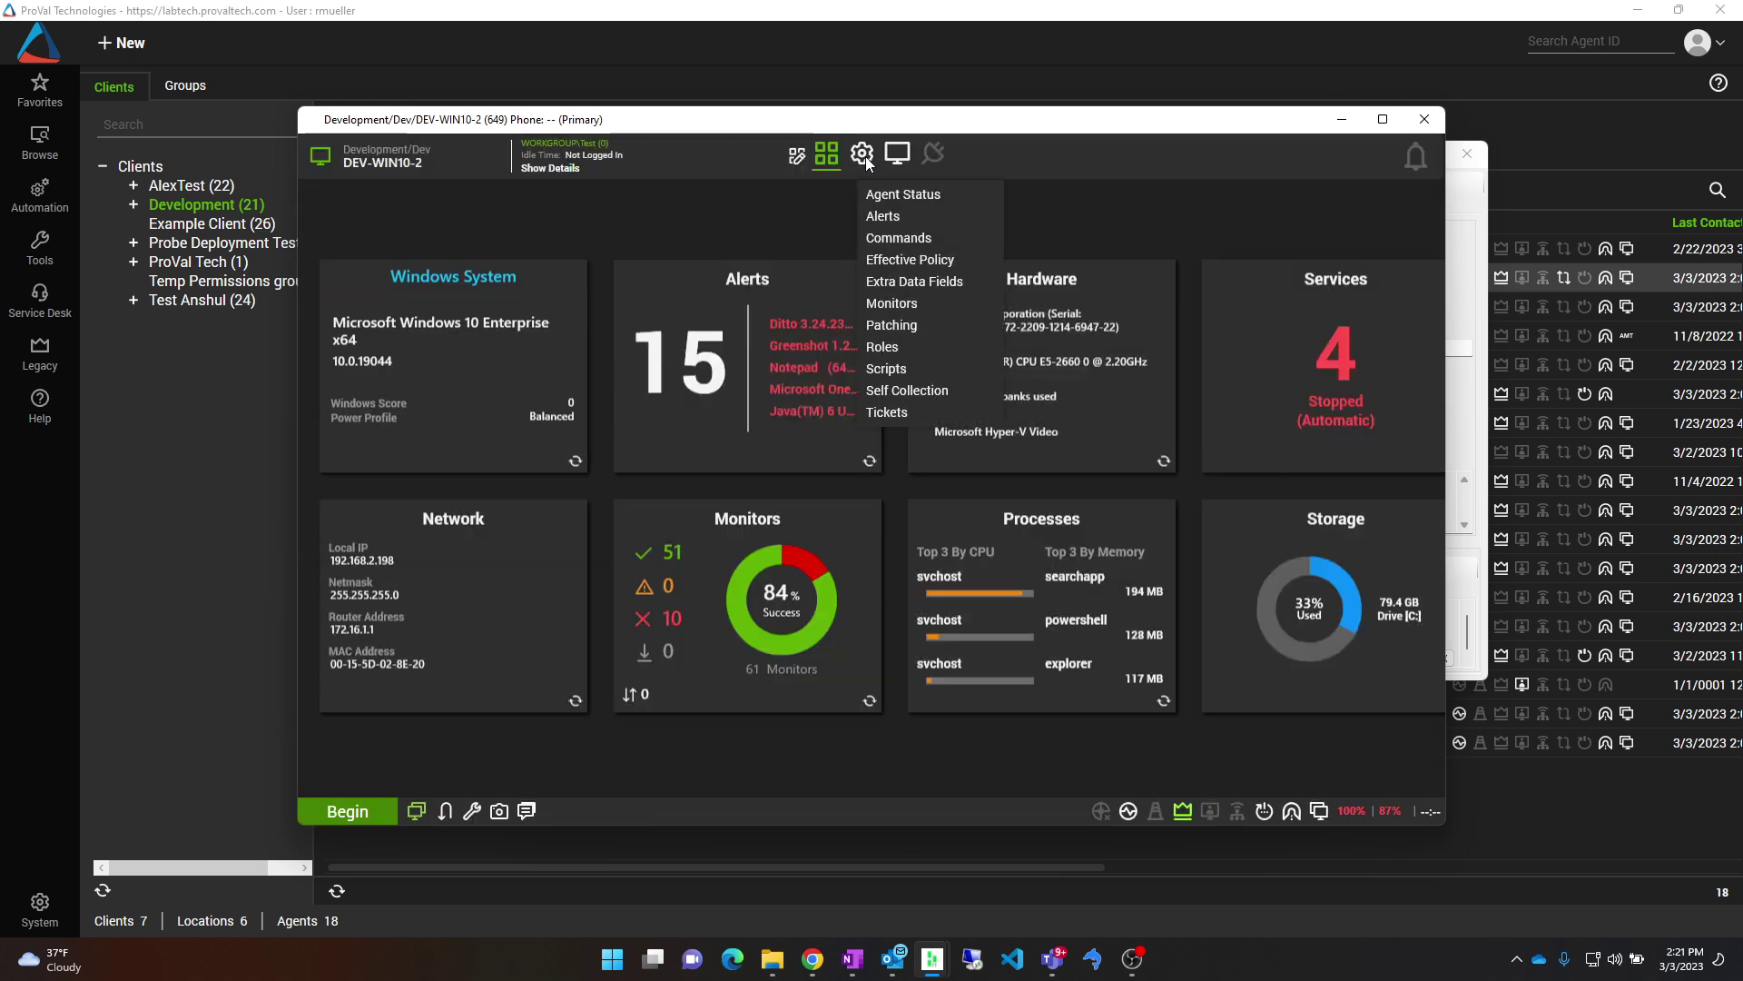
click(928, 260)
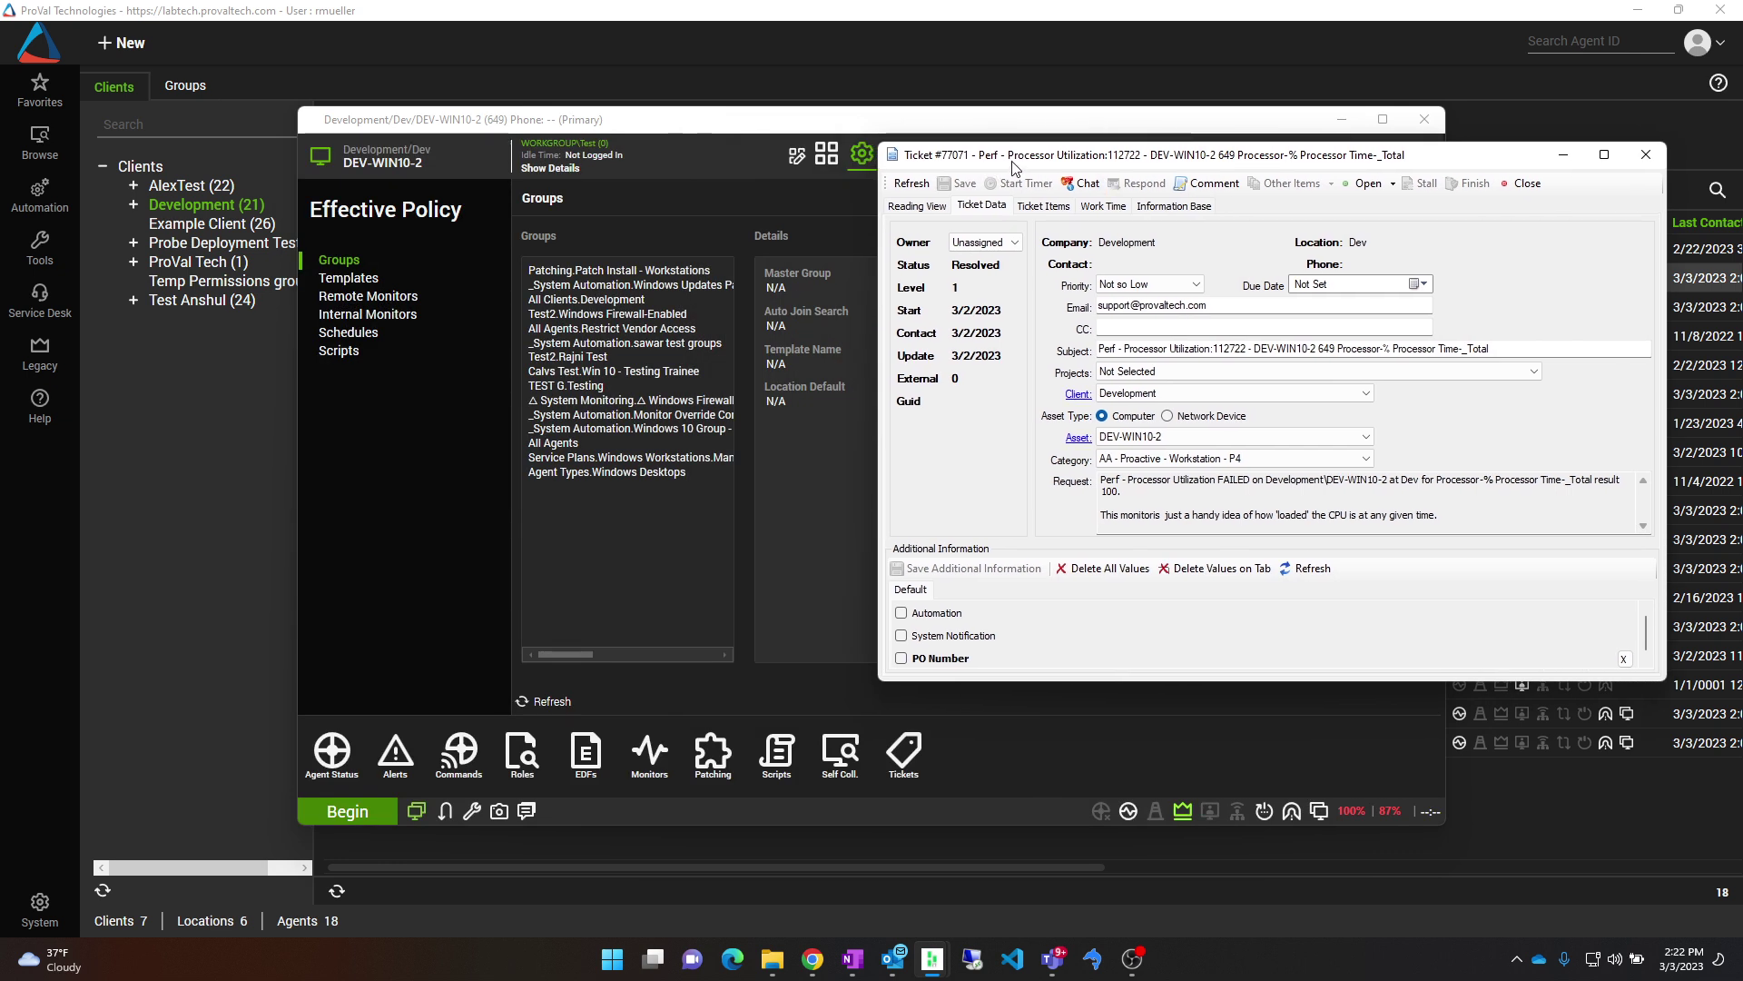
Show the internal monitors in DEV-WIN10-2's Effective Policy
click(359, 314)
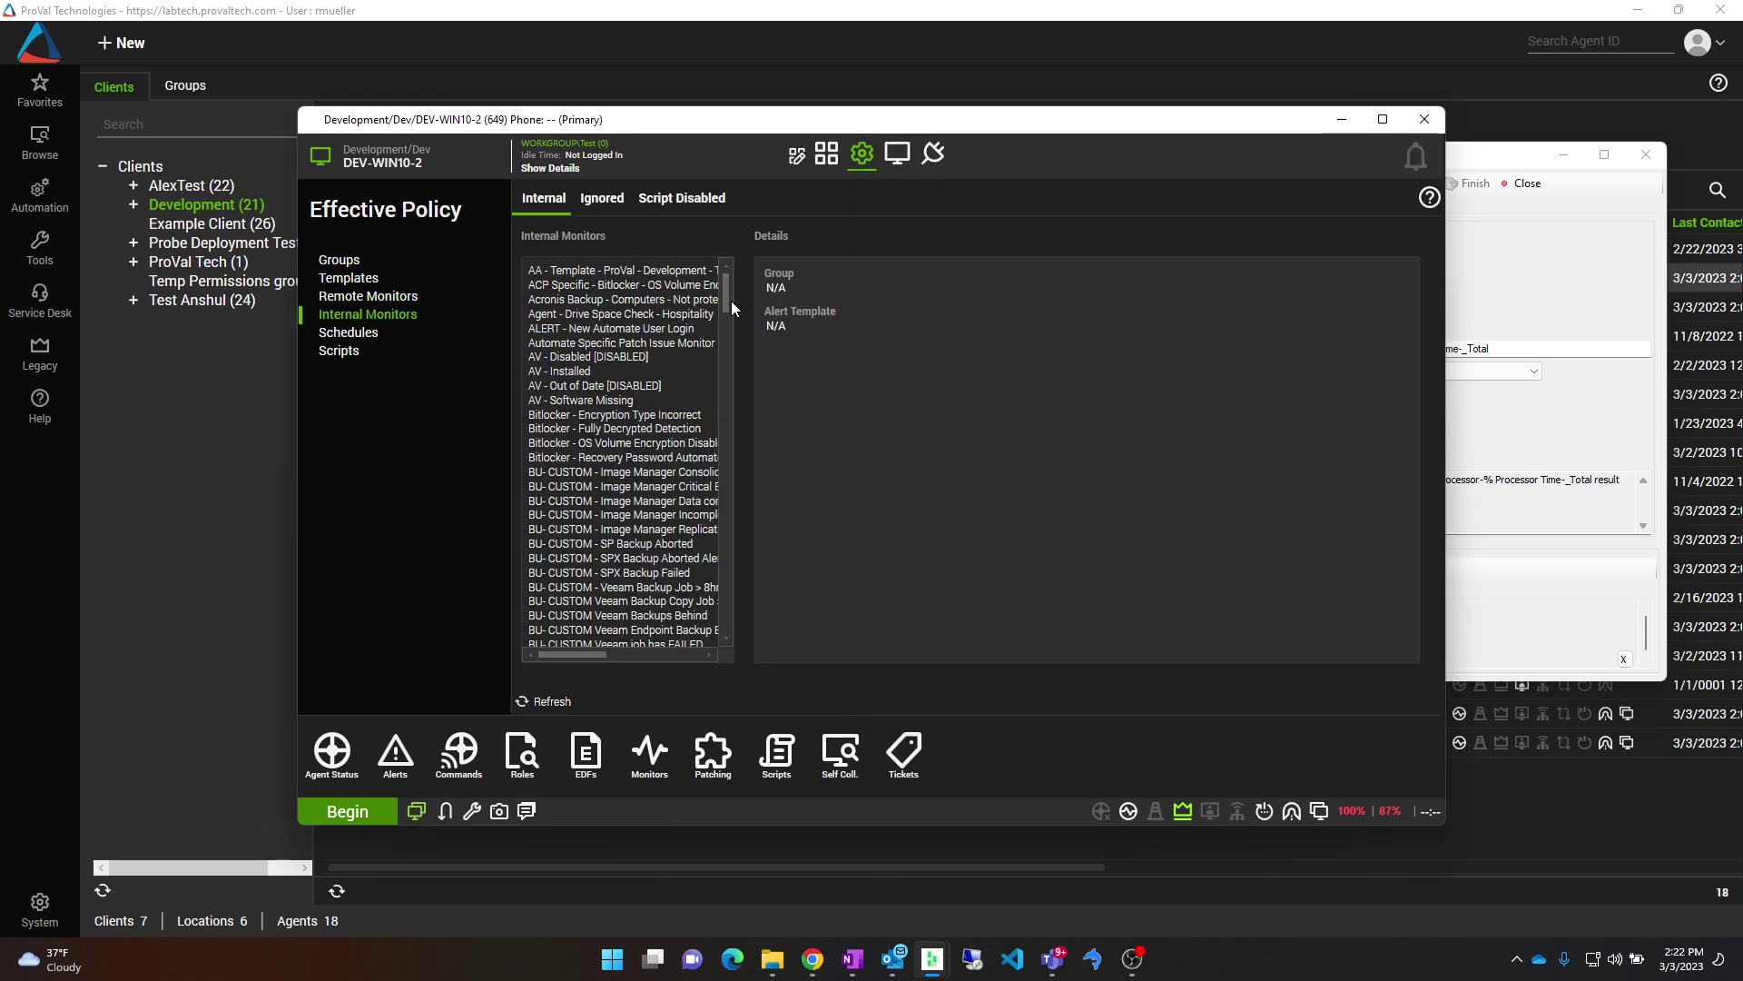
Scroll through the internal monitors, then list DEV-WIN10-2's effective remote monitors
drag(726, 292, 727, 383)
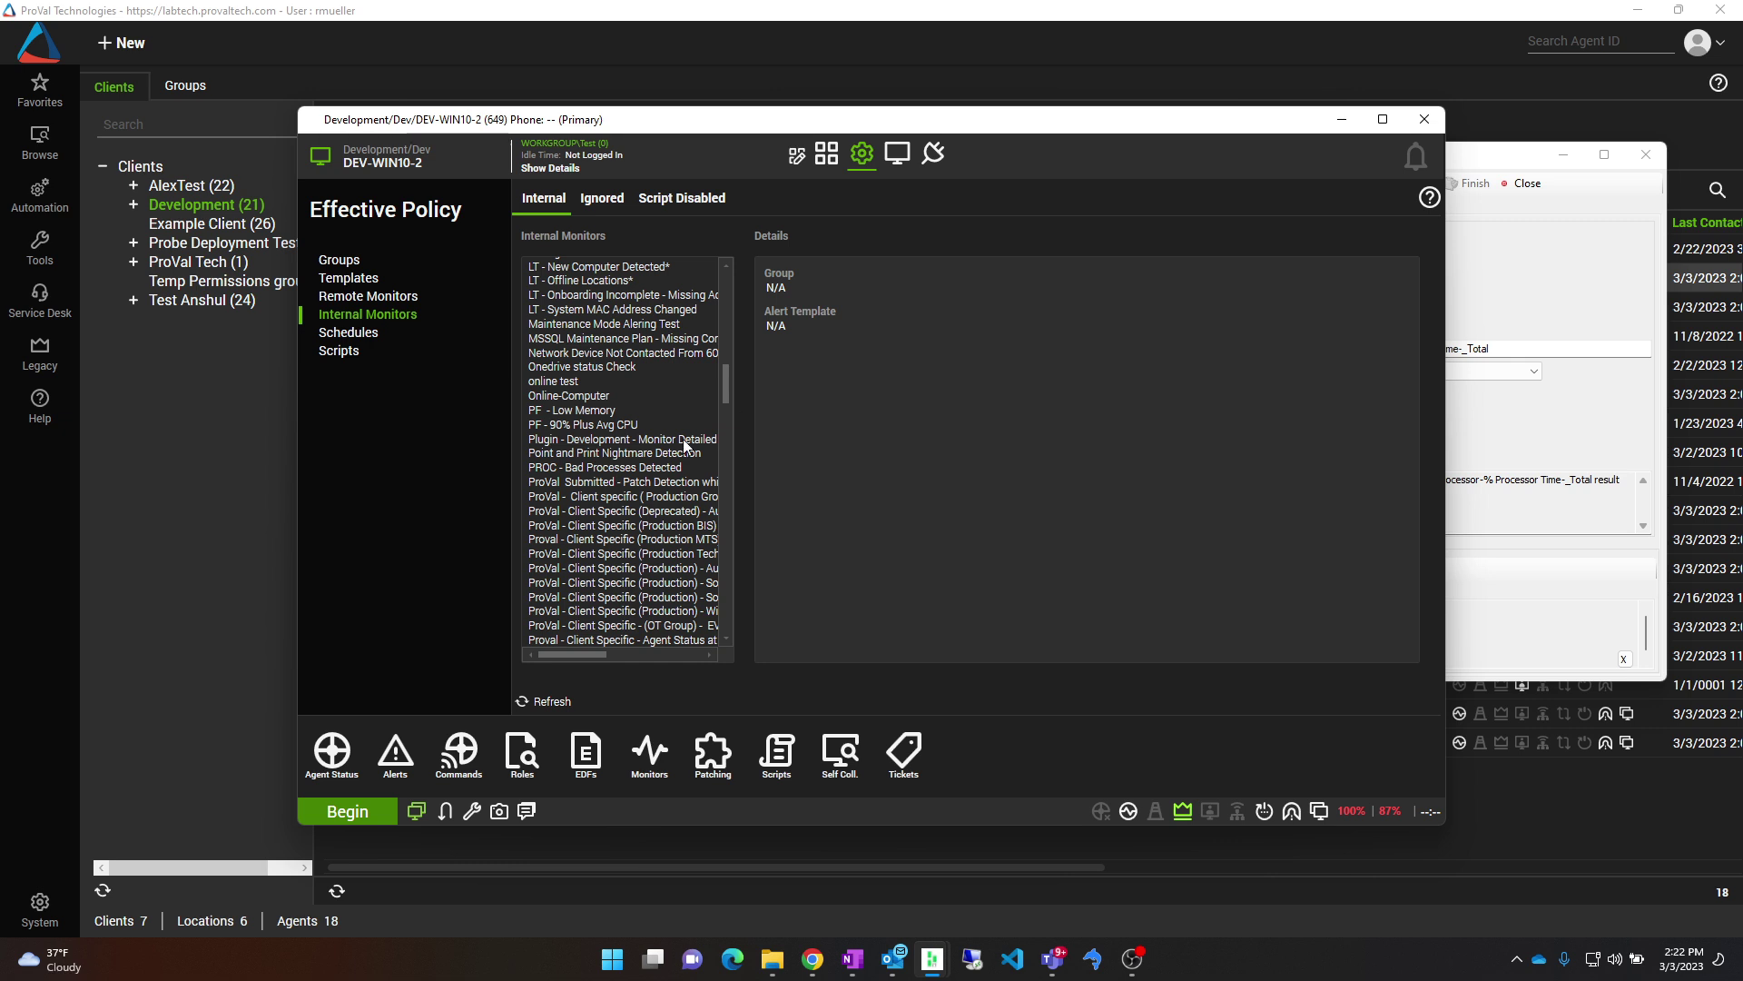
click(350, 300)
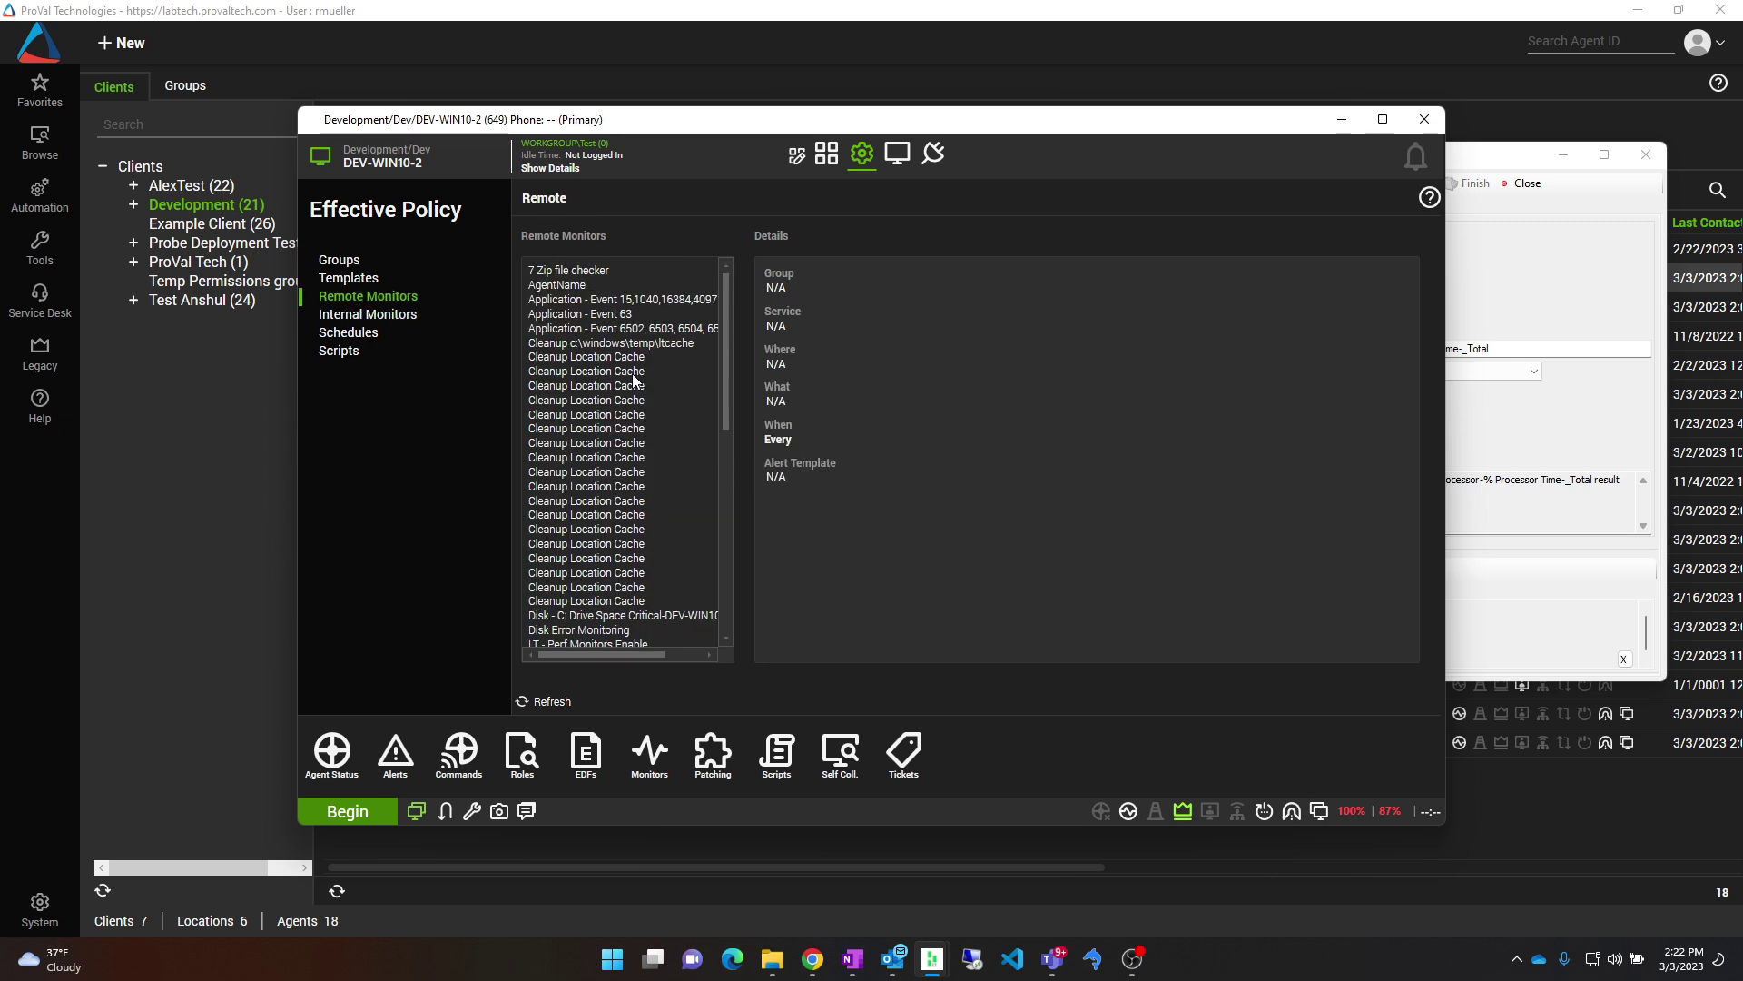
Check Perf - Processor Utilization's details: group Managed 24x7, template Default - Create Automate Ticket
scroll(632, 373, down, 6)
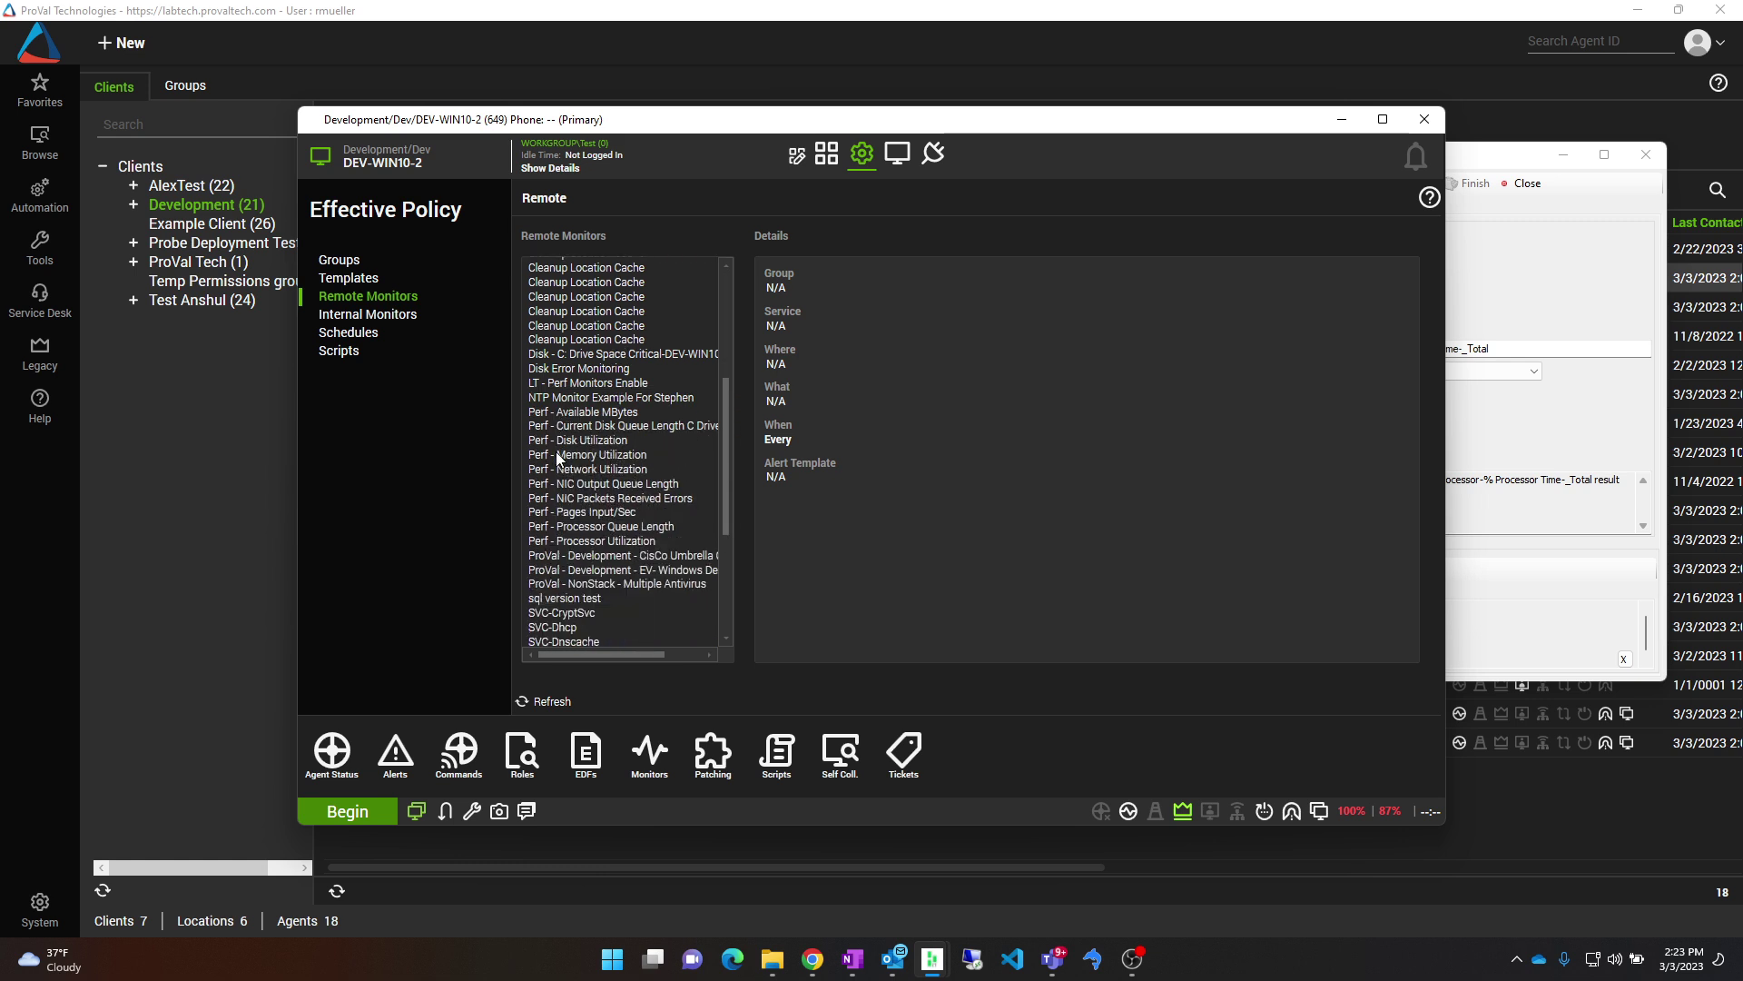
click(627, 541)
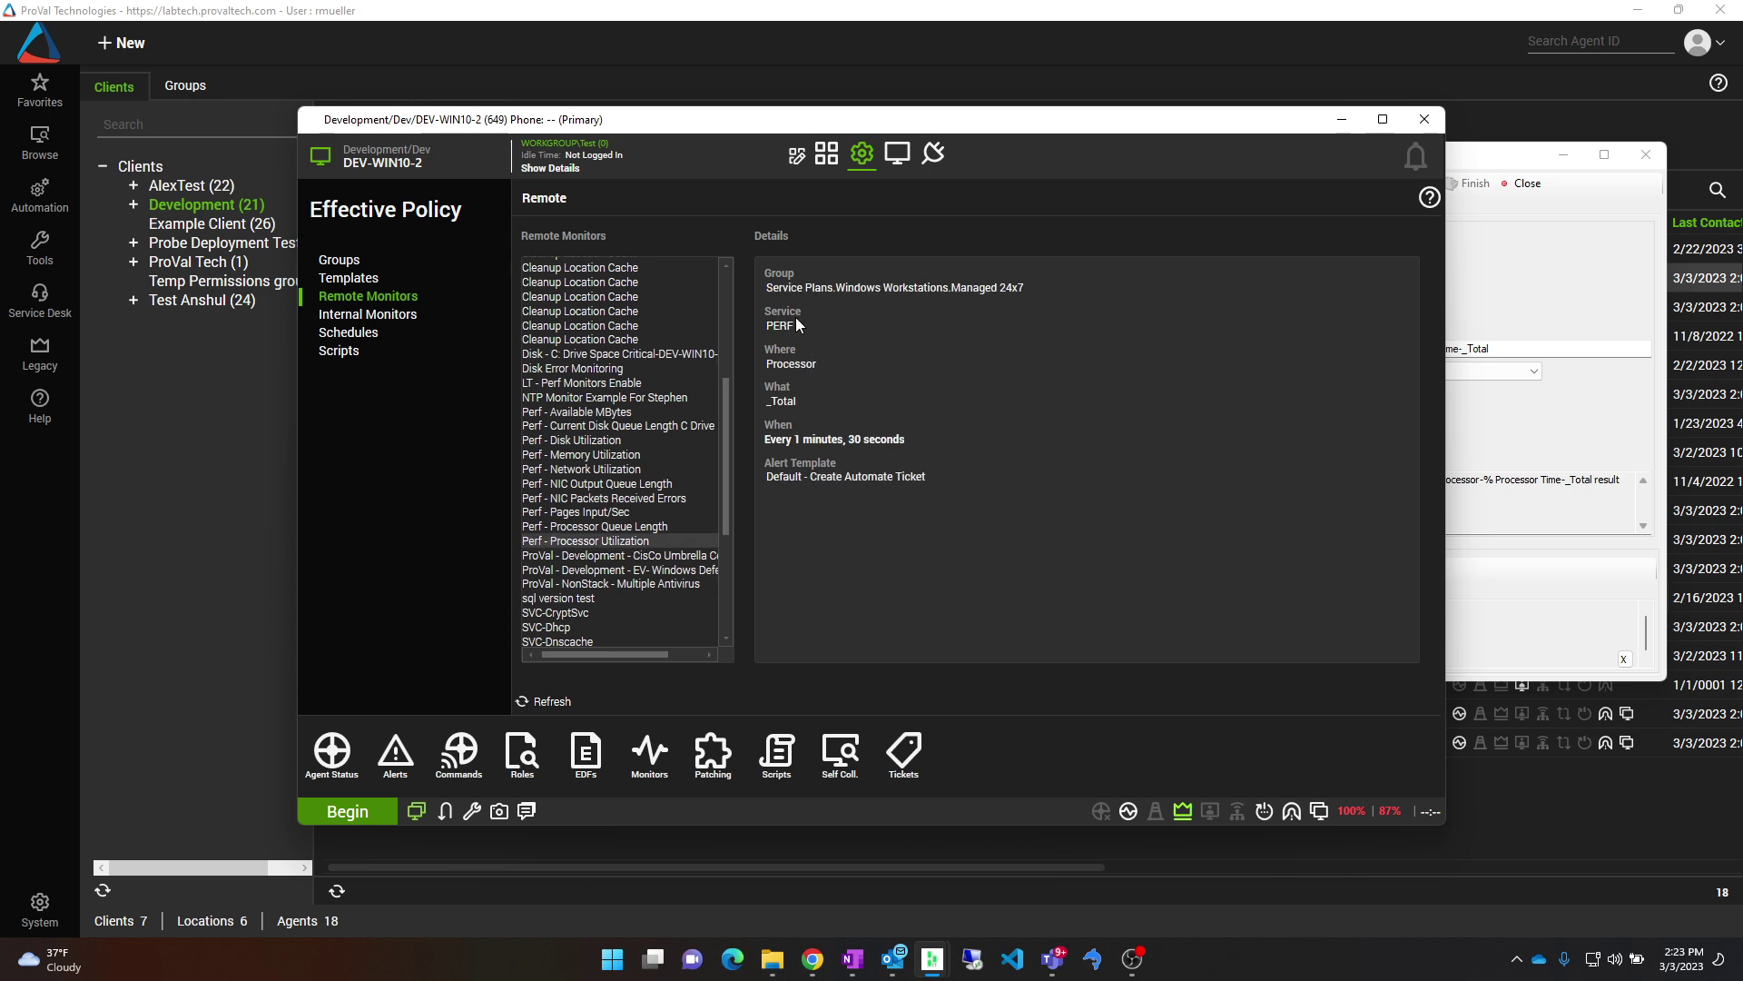
drag(767, 289, 829, 288)
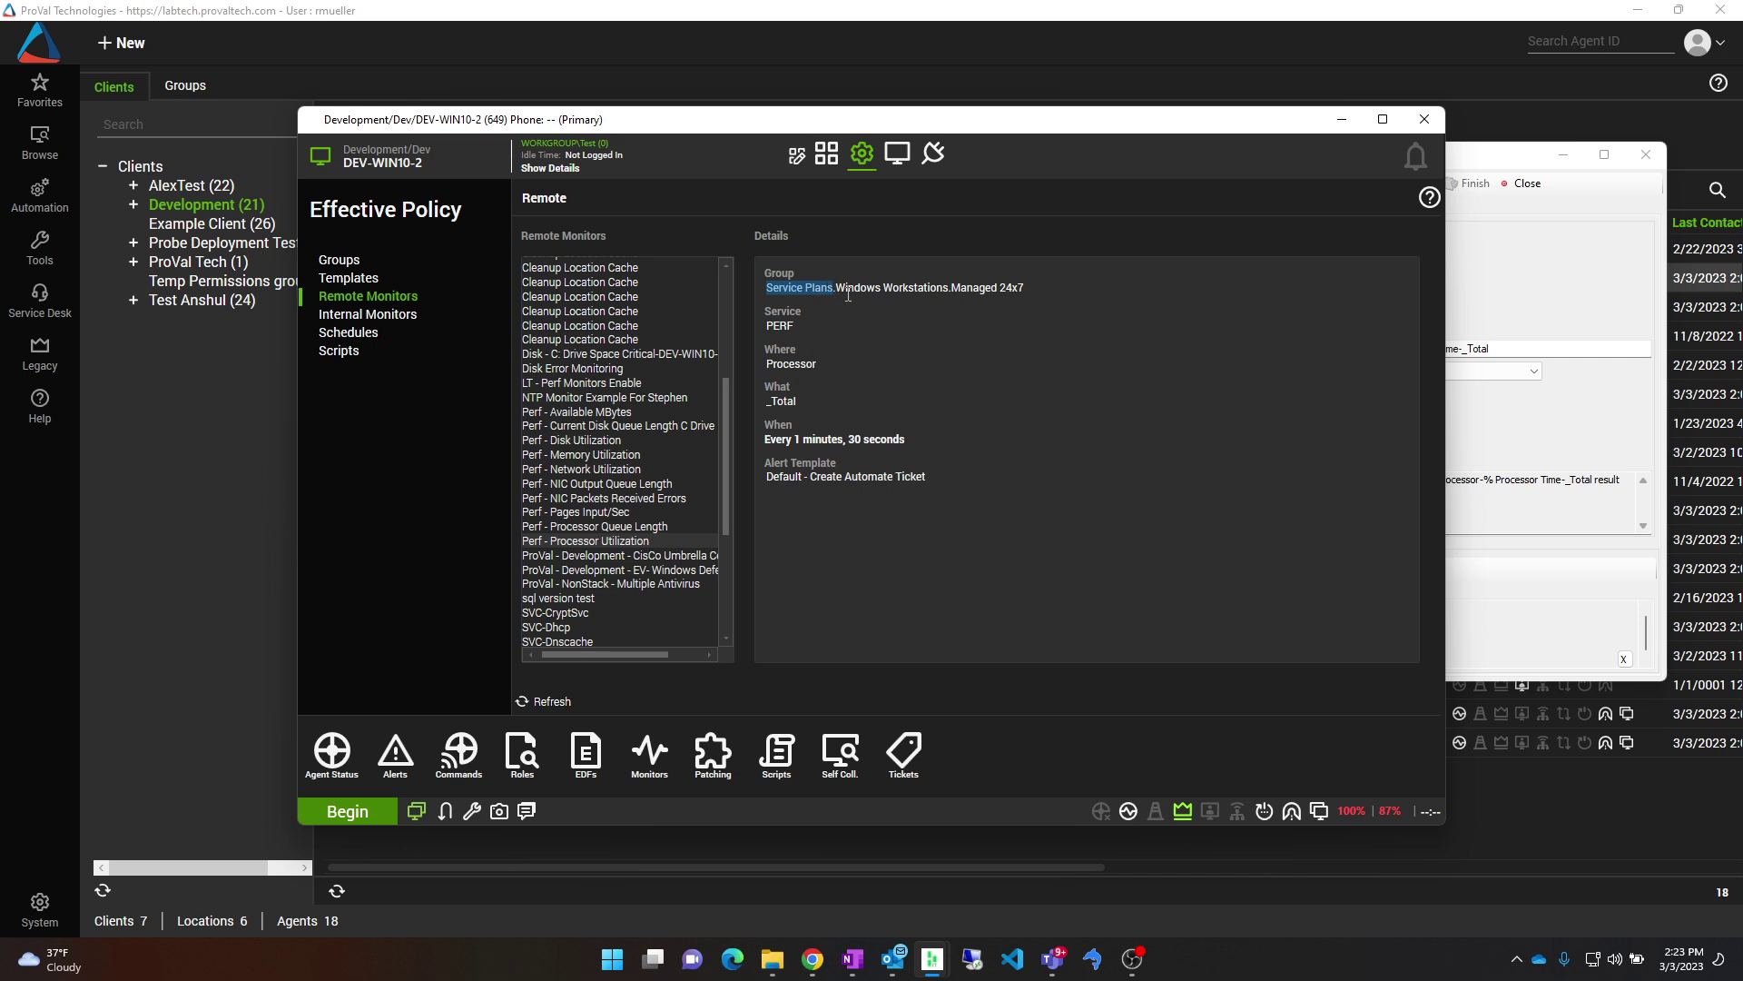
click(854, 288)
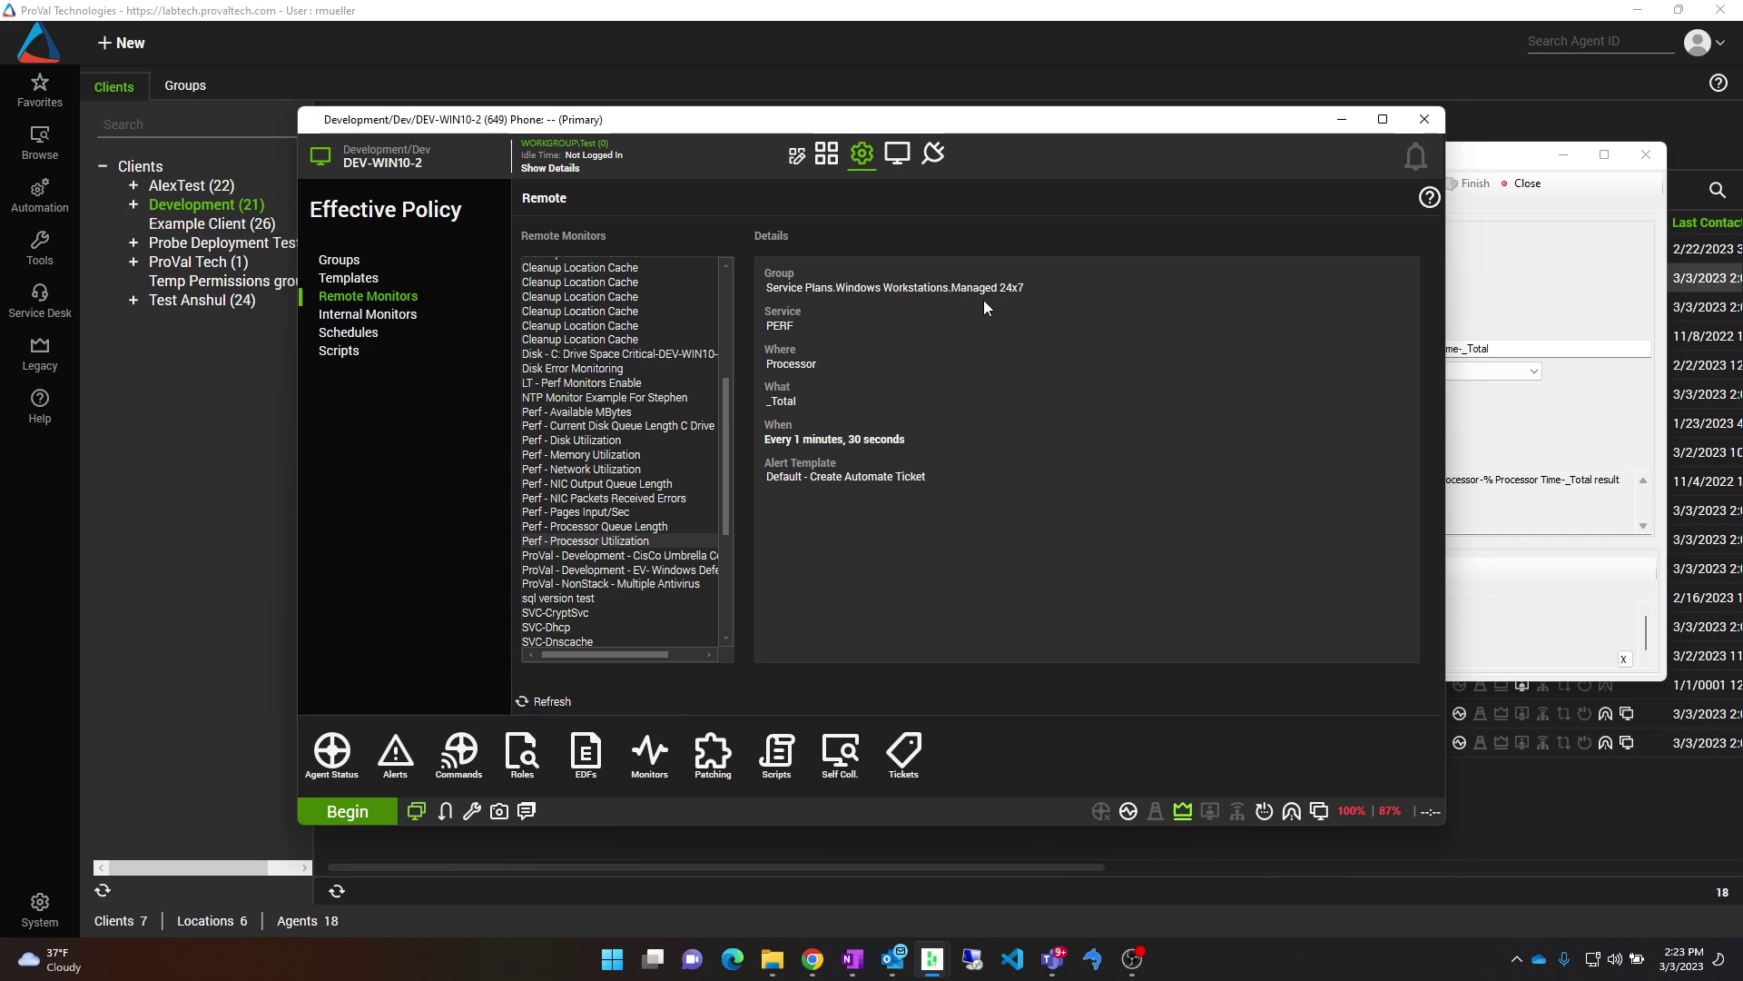
click(190, 87)
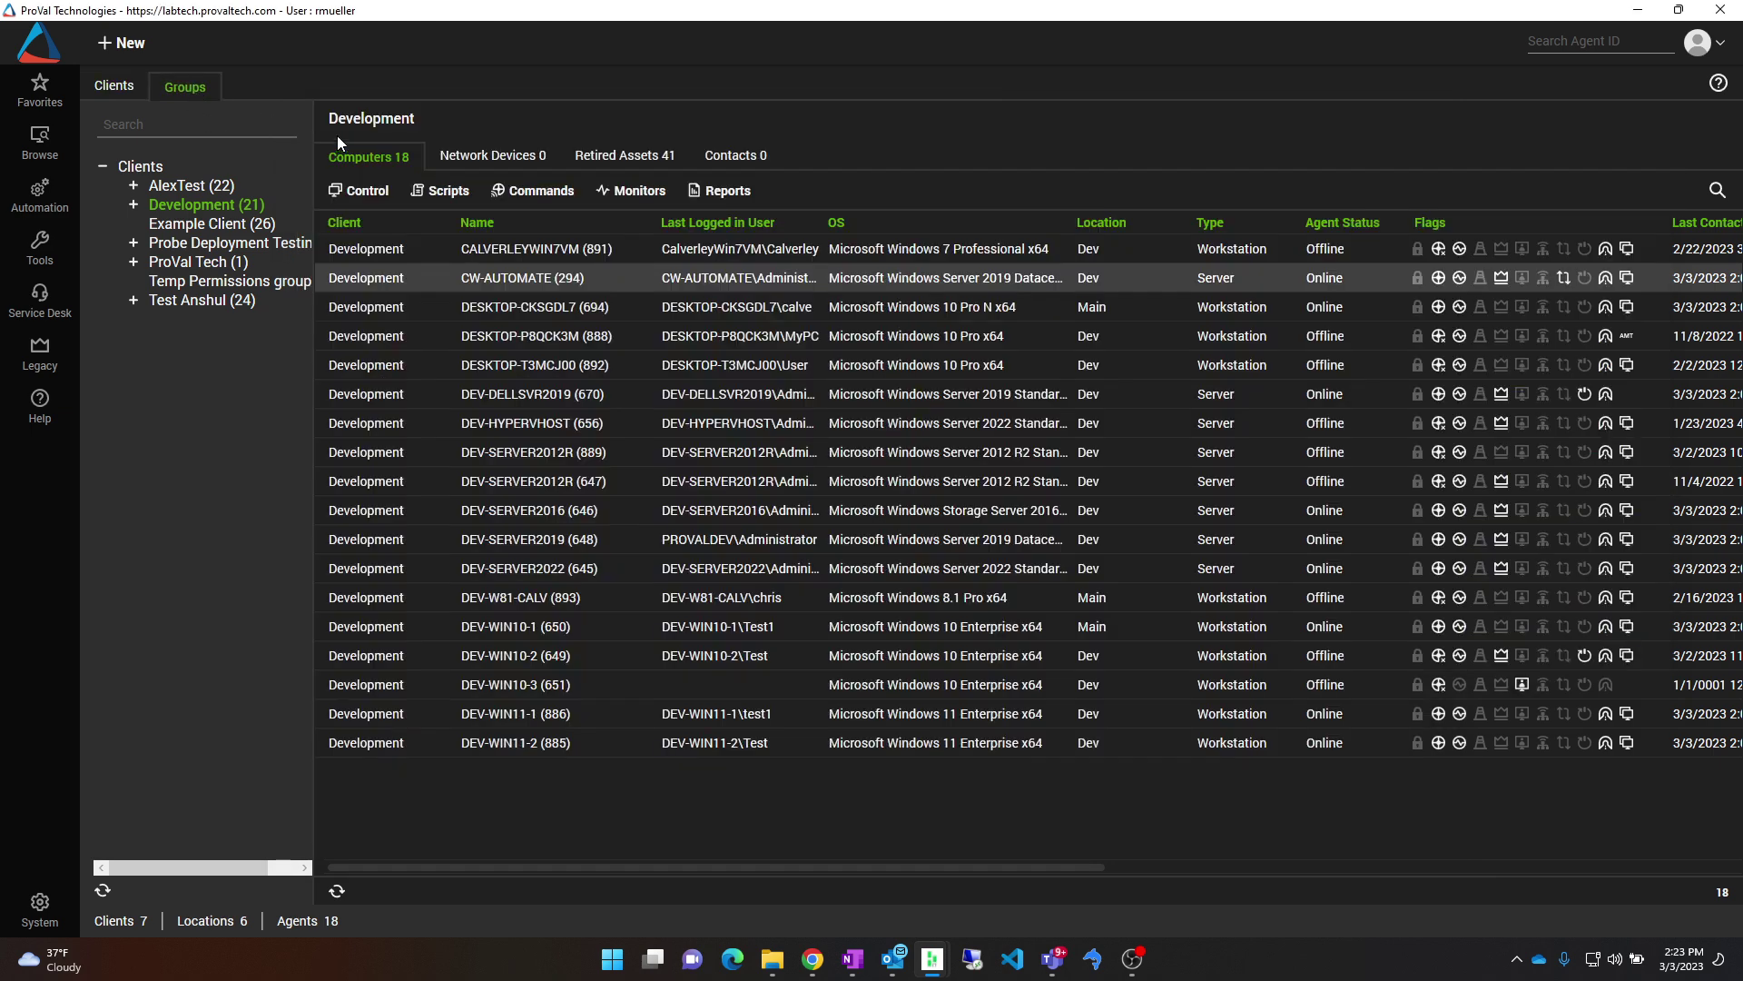
Expand Service Plans > Windows Workstations and open the Managed 24x7 group
scroll(173, 495, down, 3)
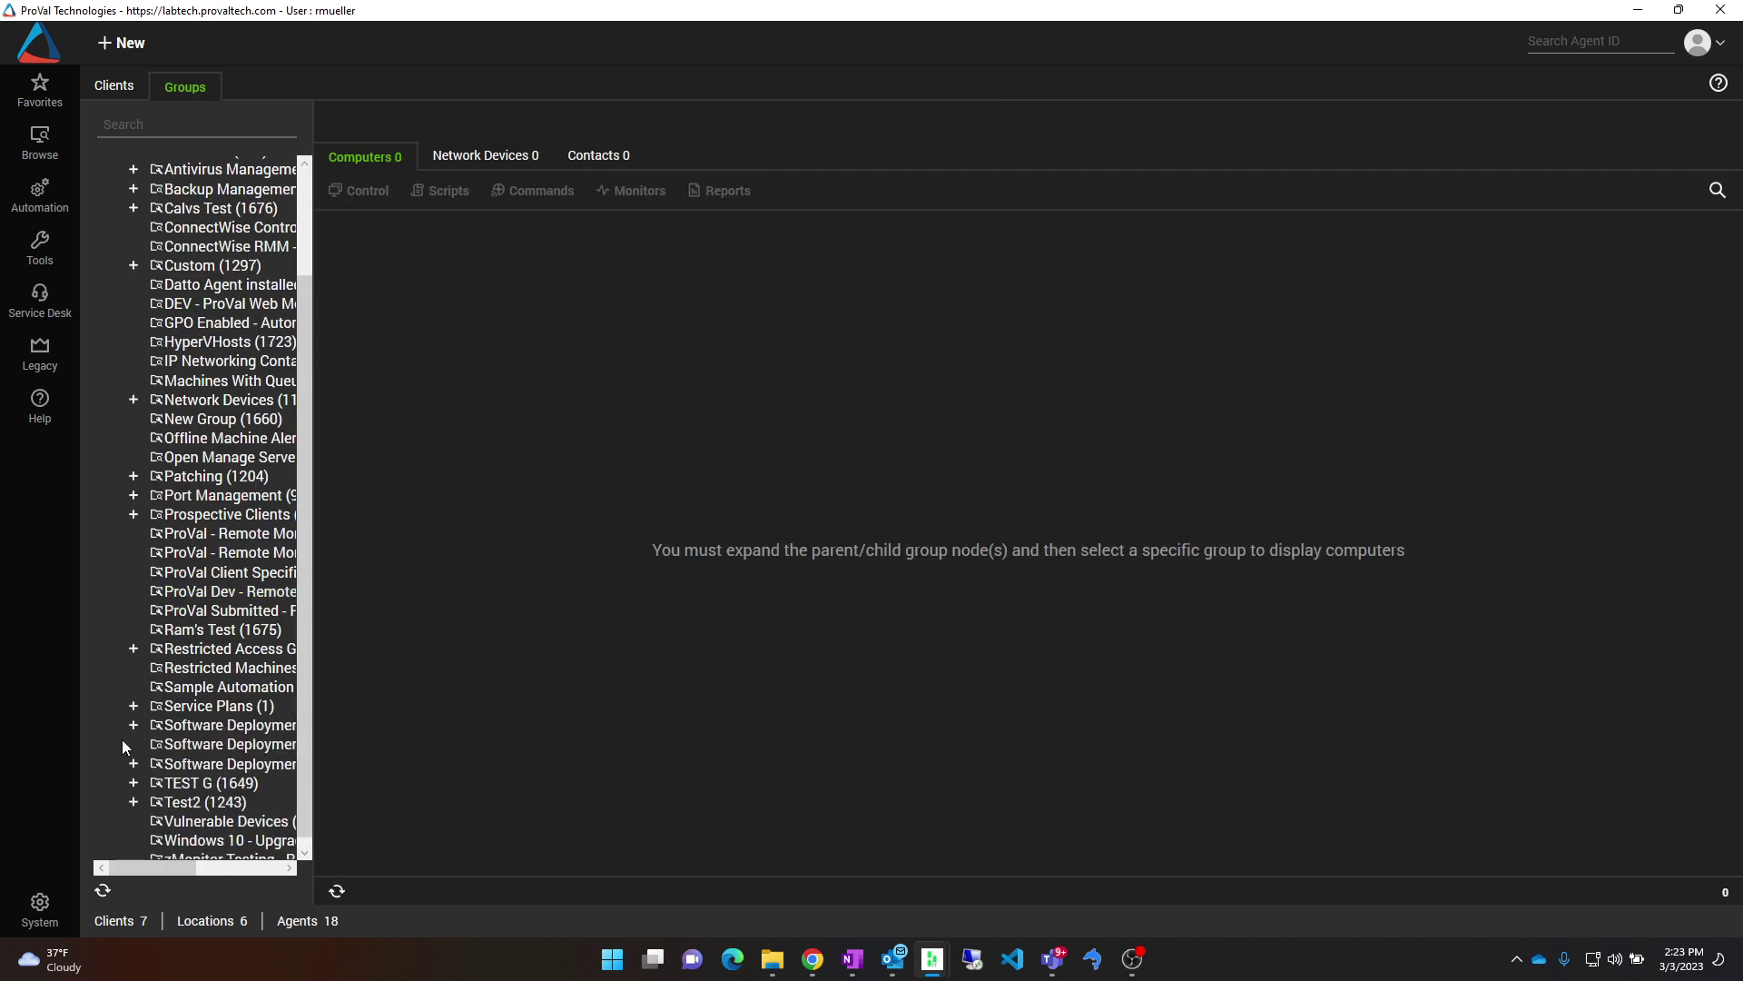
click(133, 705)
drag(309, 697, 526, 697)
click(179, 822)
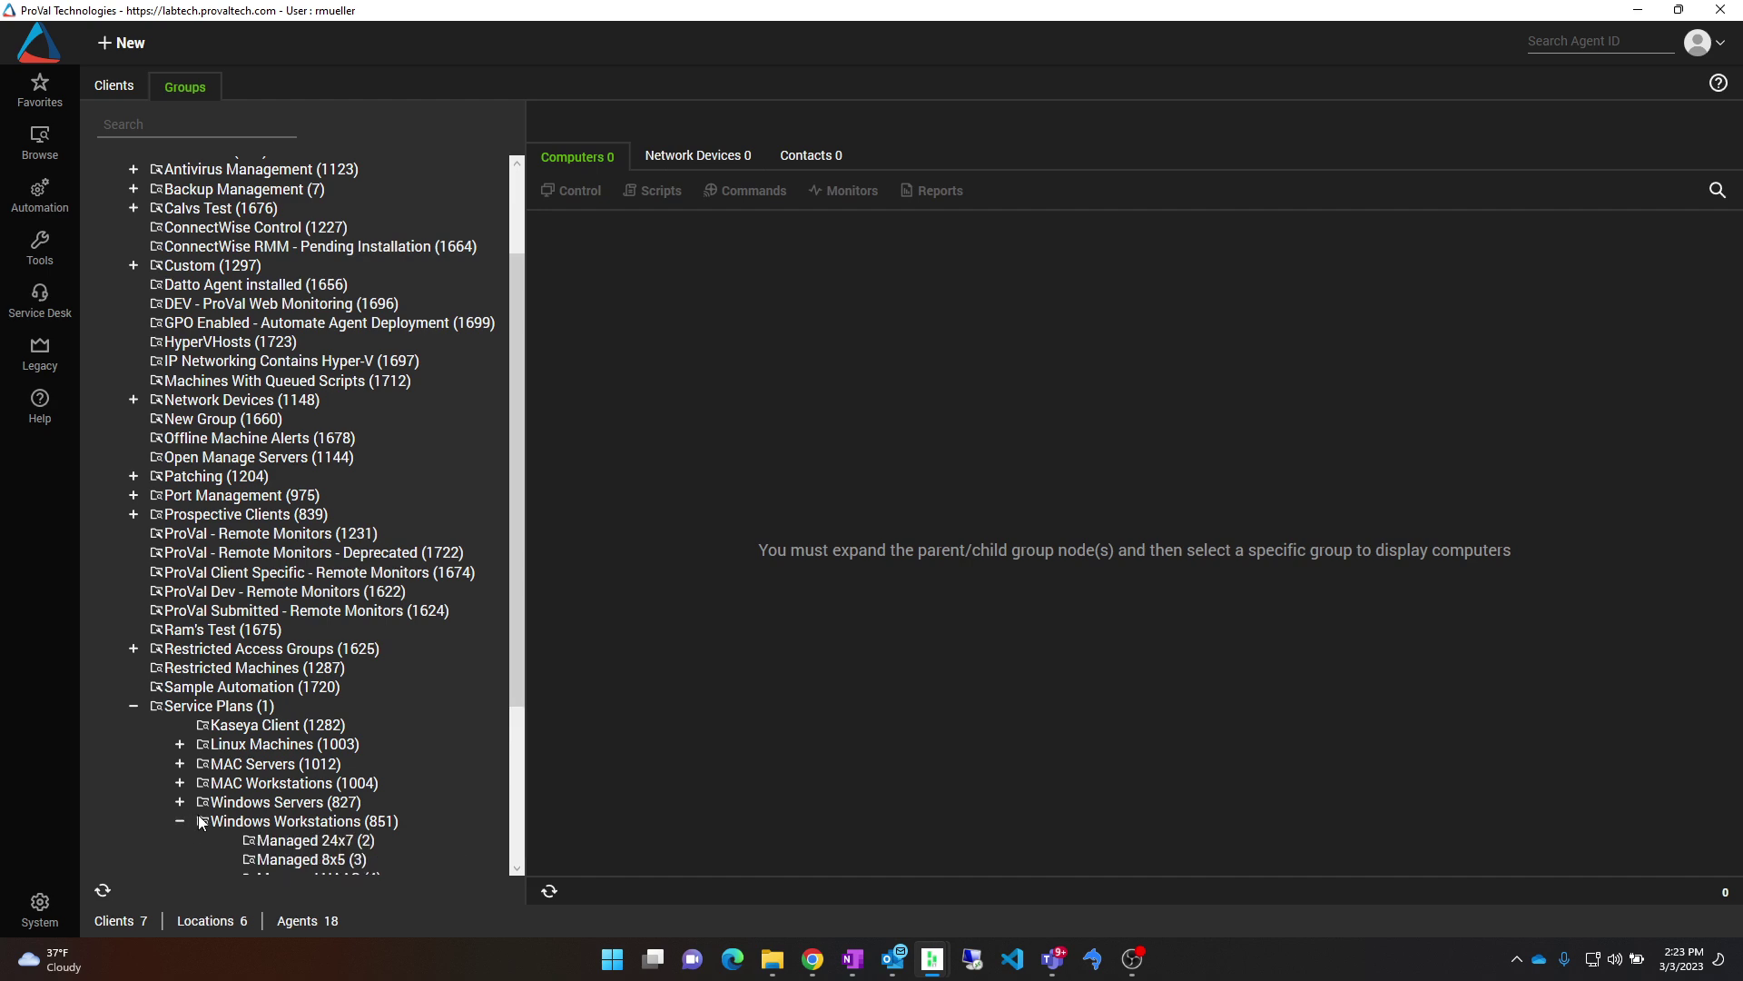
scroll(296, 786, down, 2)
double_click(320, 753)
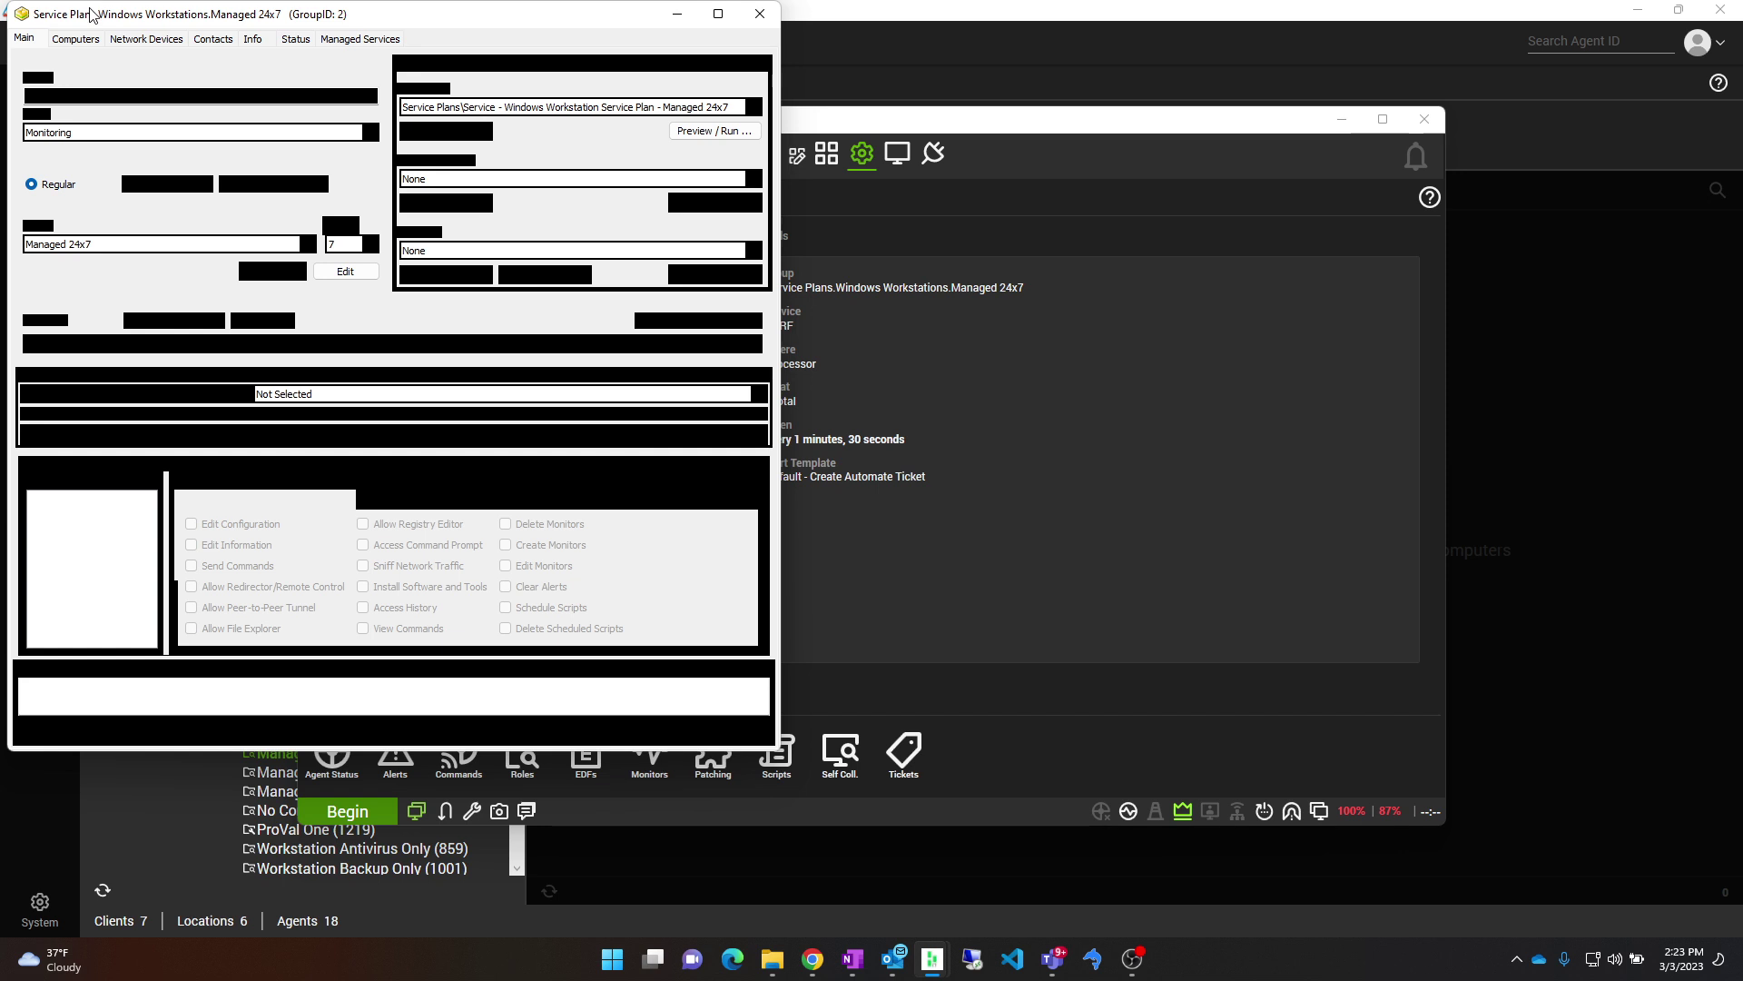
Show the group's Perf - Processor Utilization remote monitor, category AA - Proactive - Workstation - P4
click(86, 39)
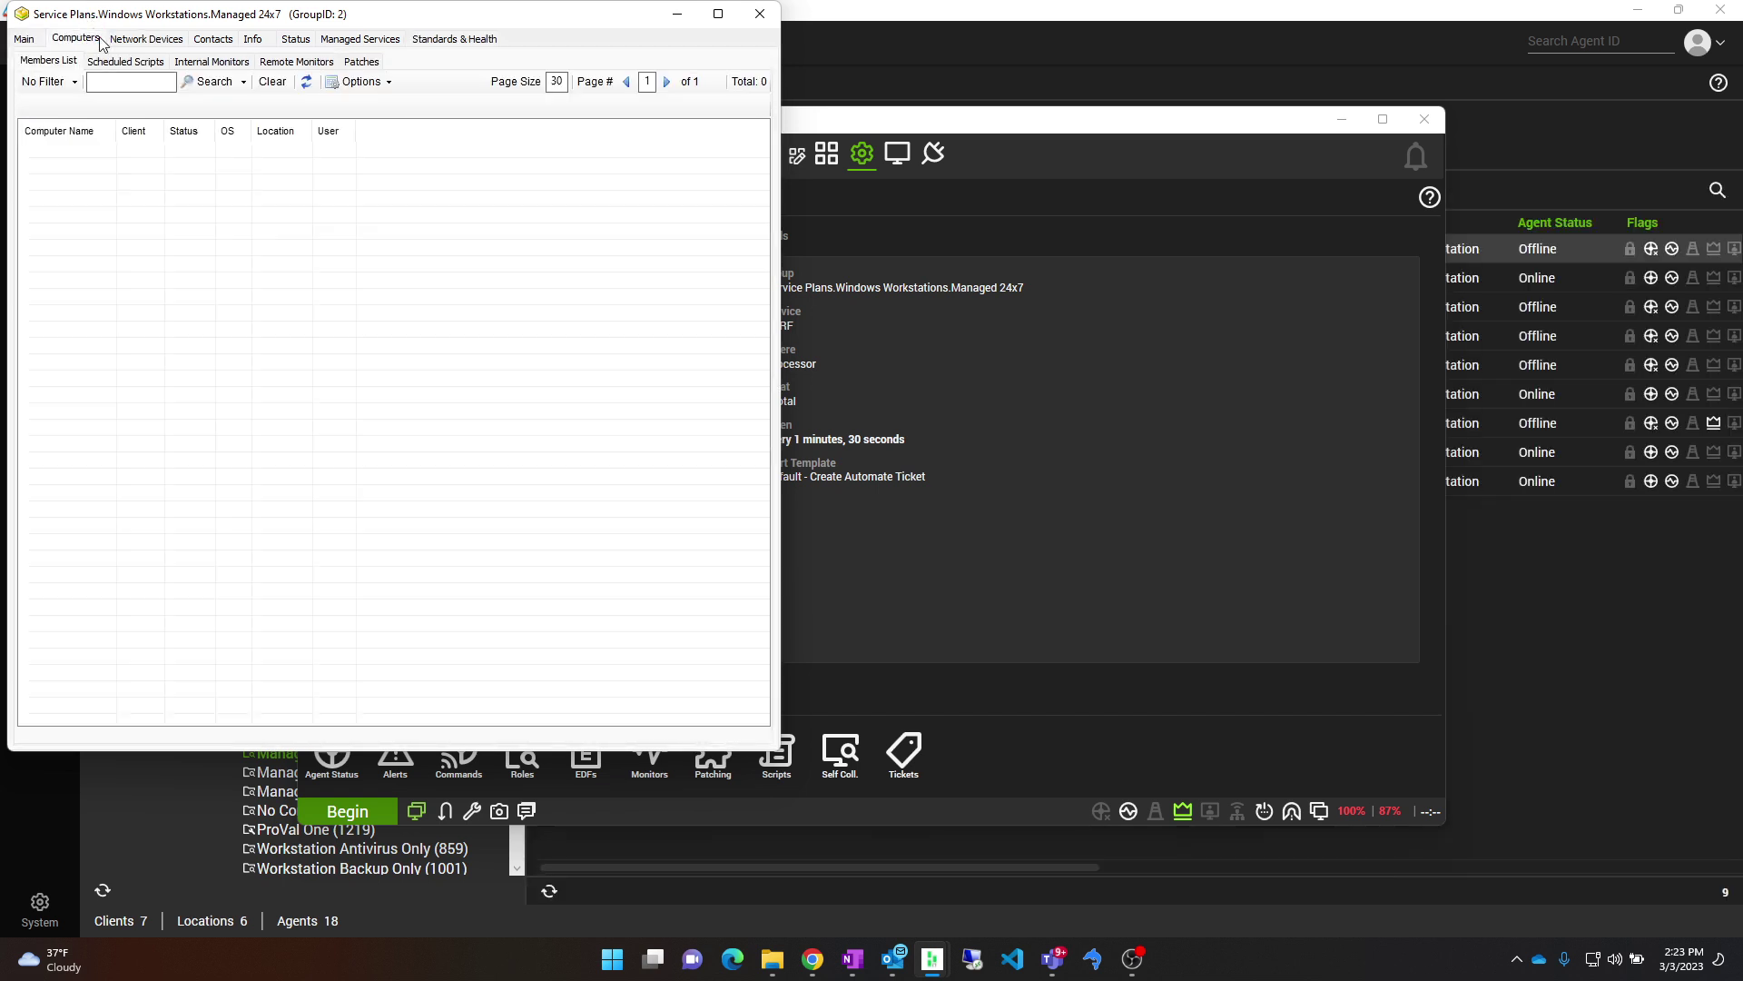
click(295, 60)
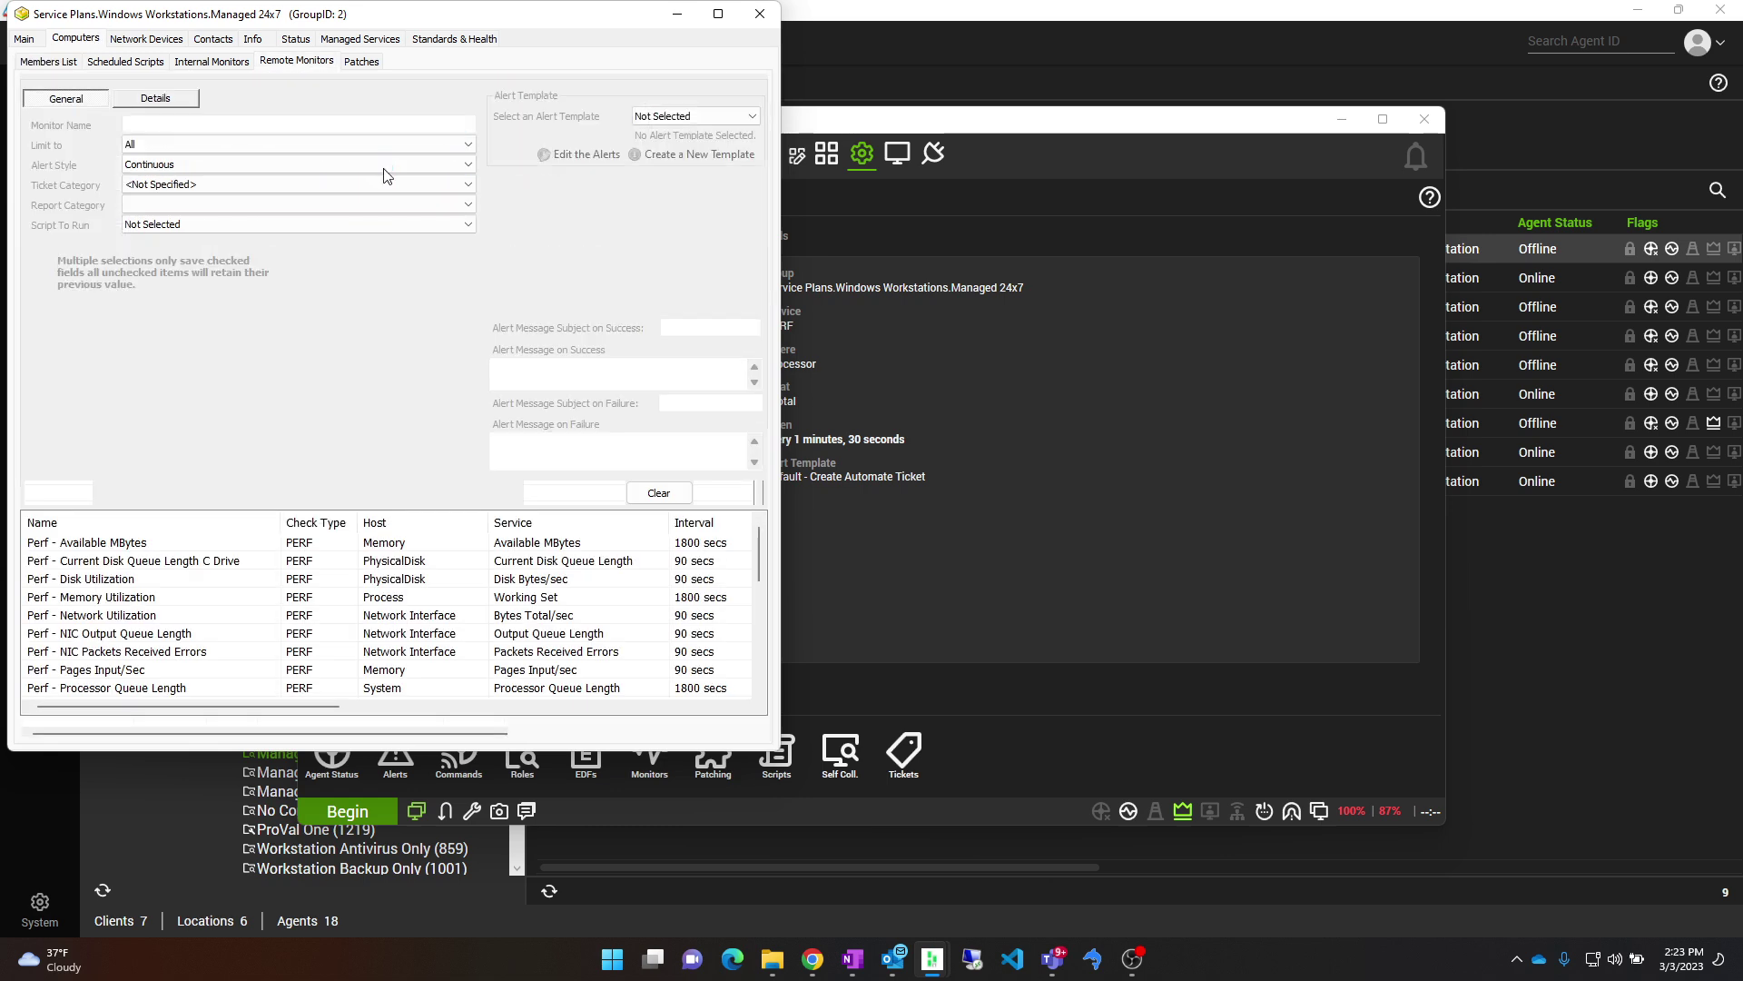
scroll(133, 662, down, 1)
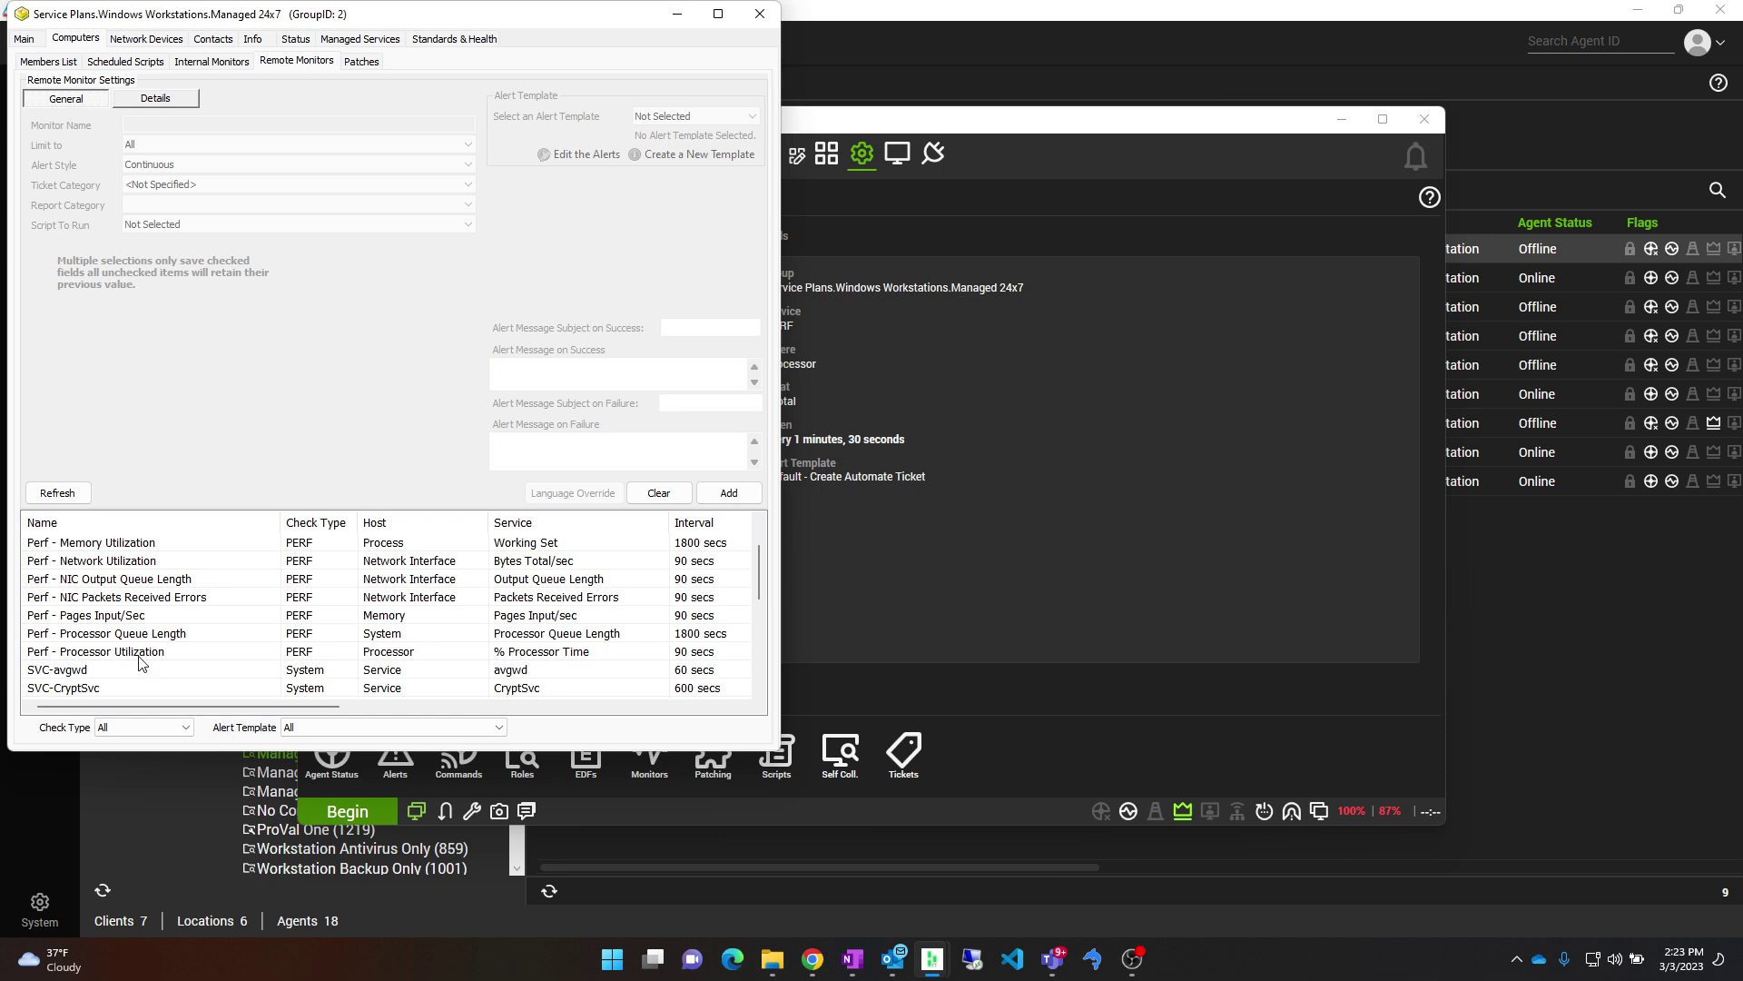
click(150, 652)
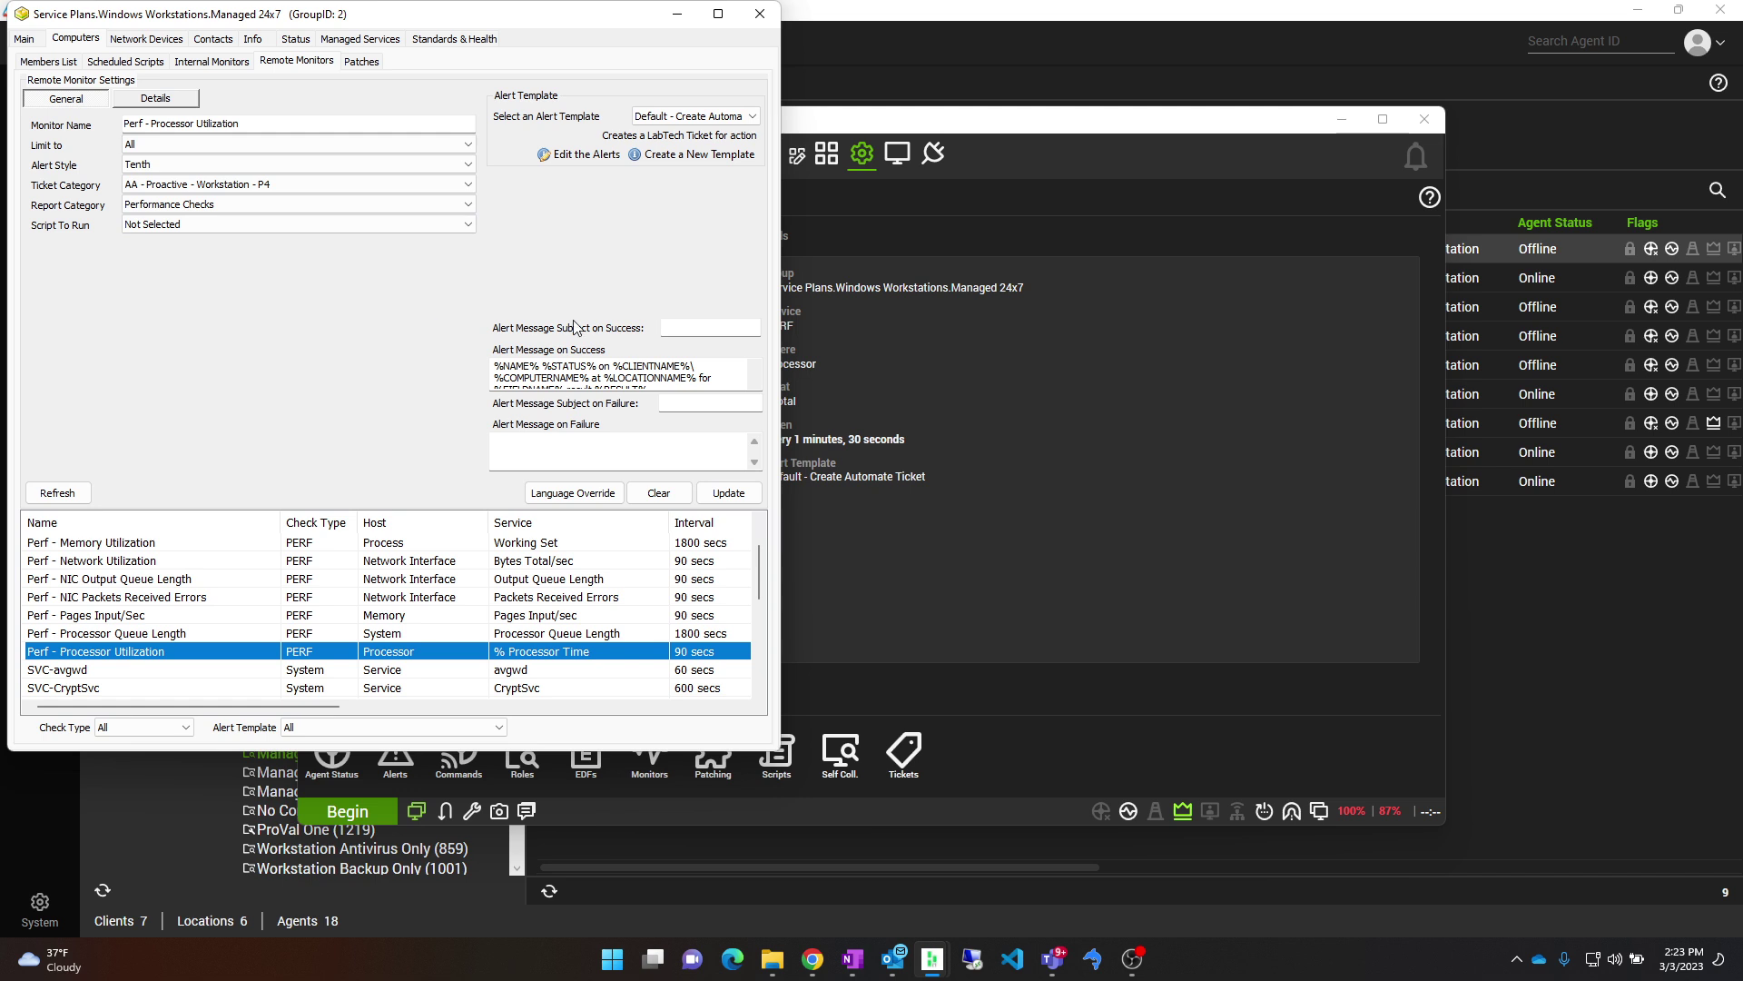
click(933, 958)
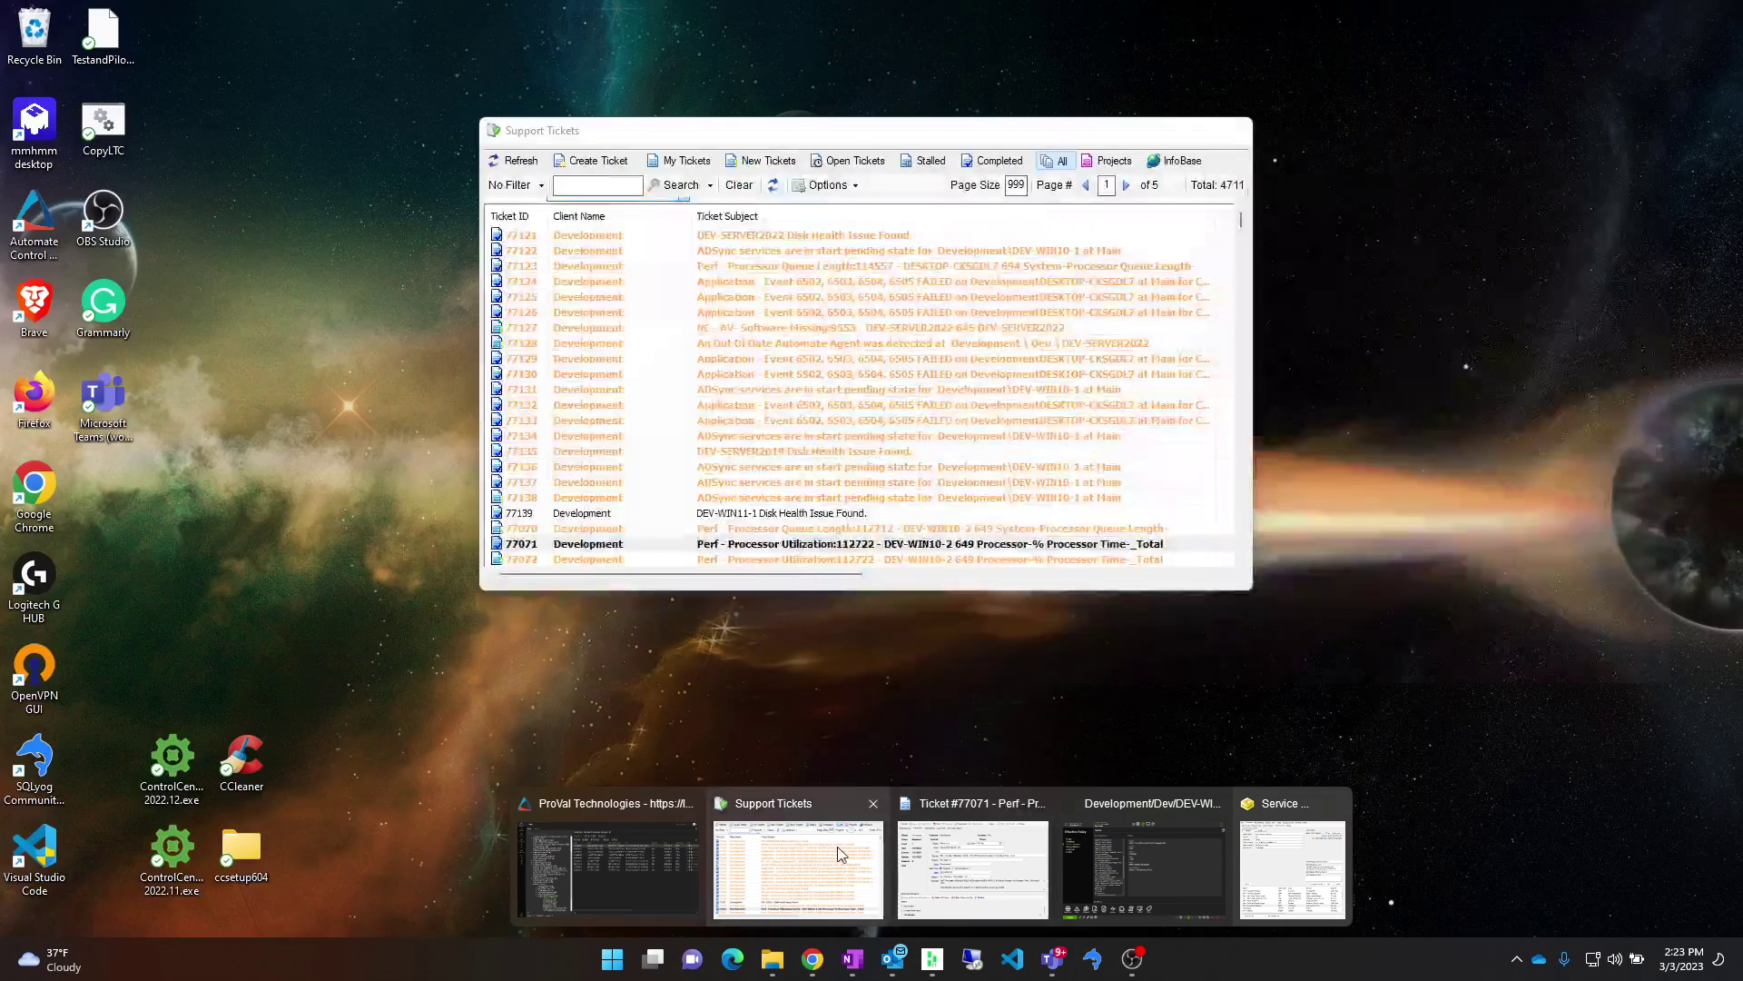
Close the Service Plans window and find failed JRE download ticket 77089 in Support Tickets
click(874, 848)
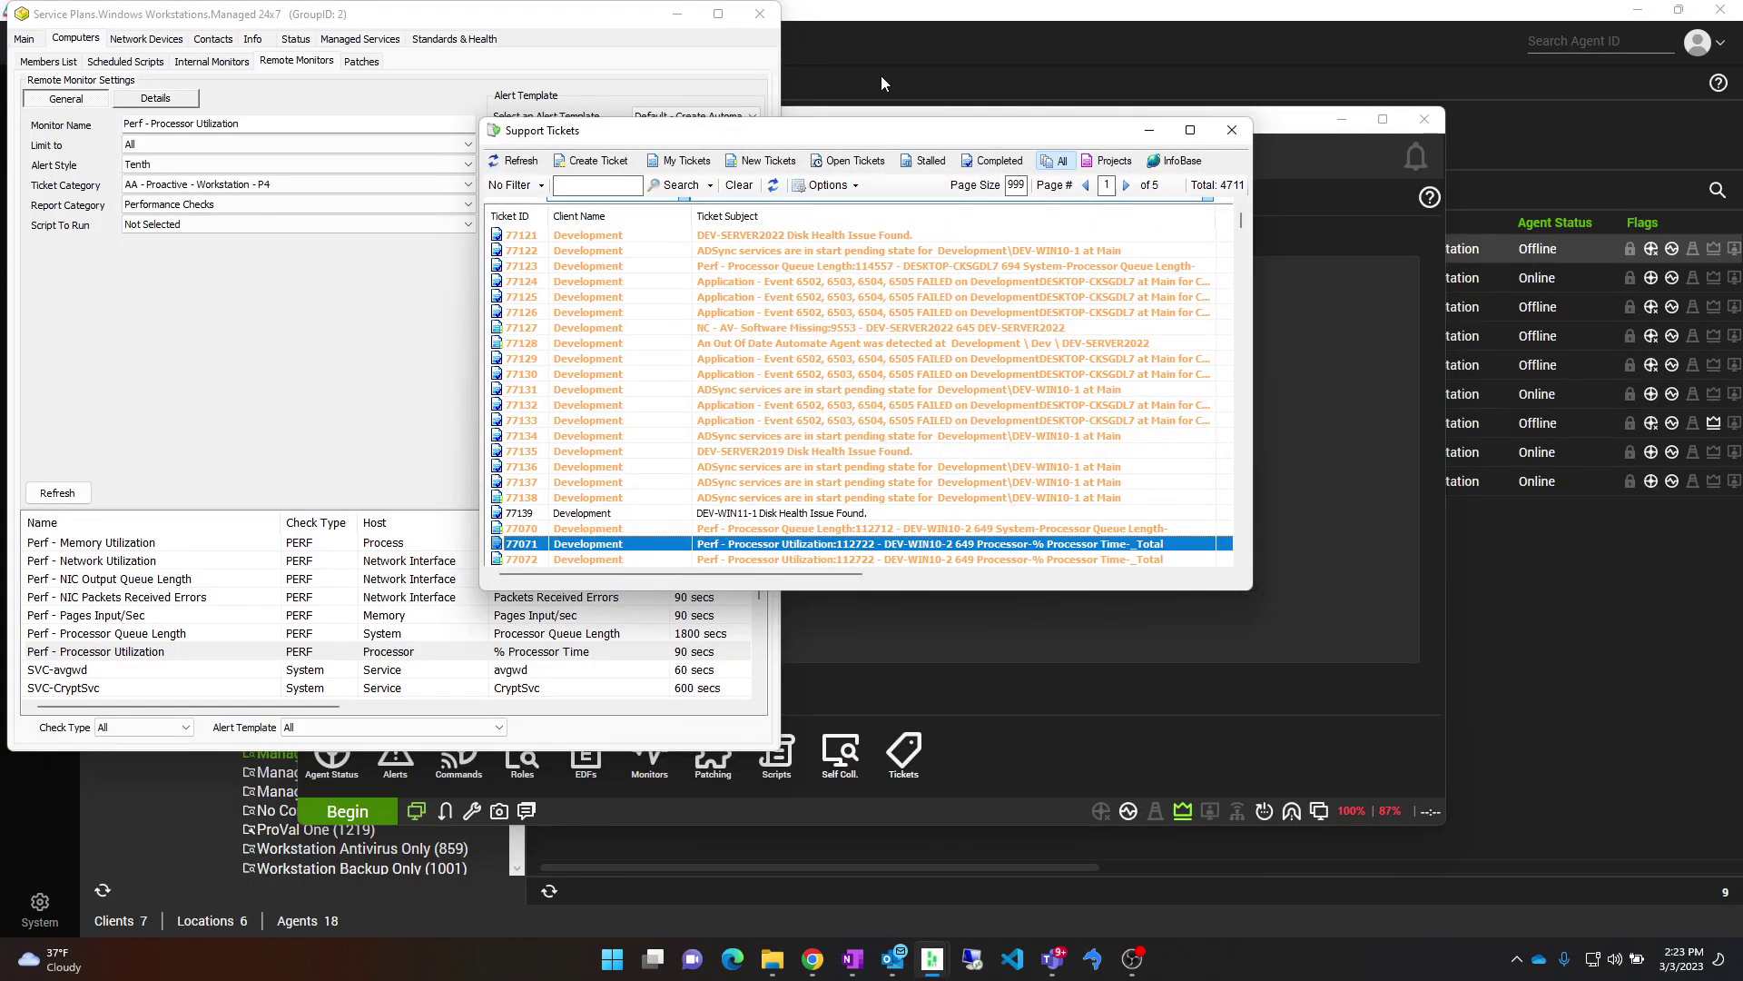
click(760, 13)
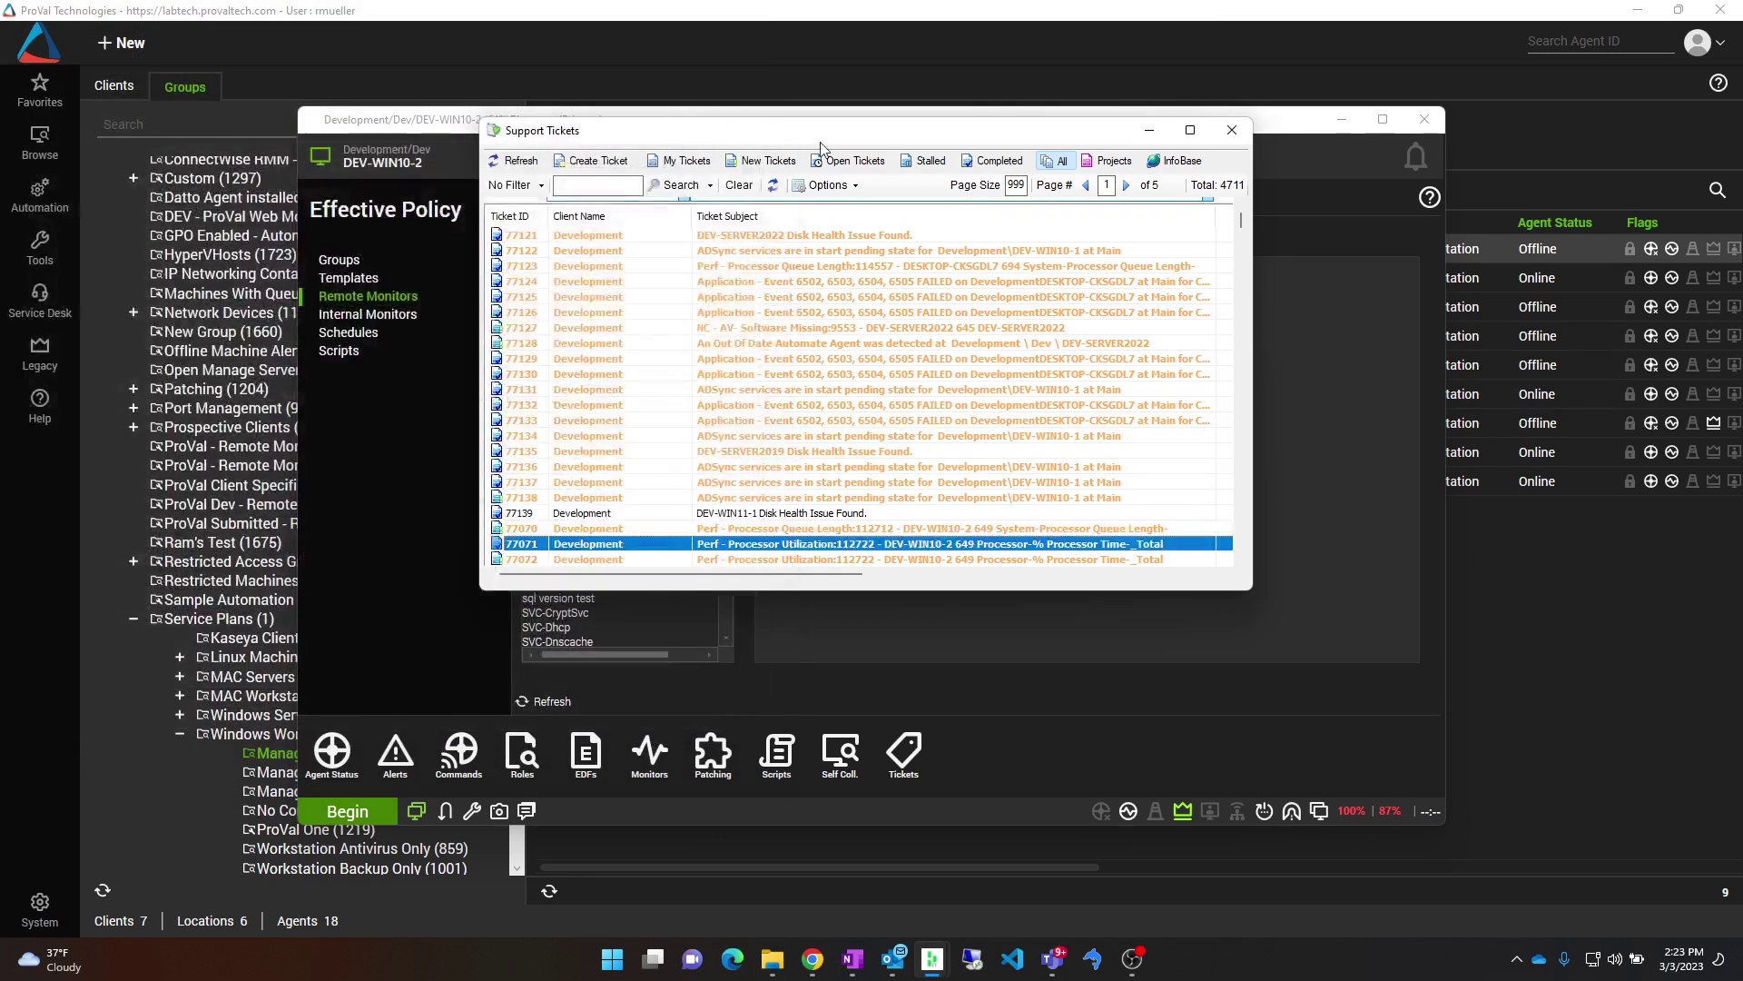
drag(690, 130, 1035, 142)
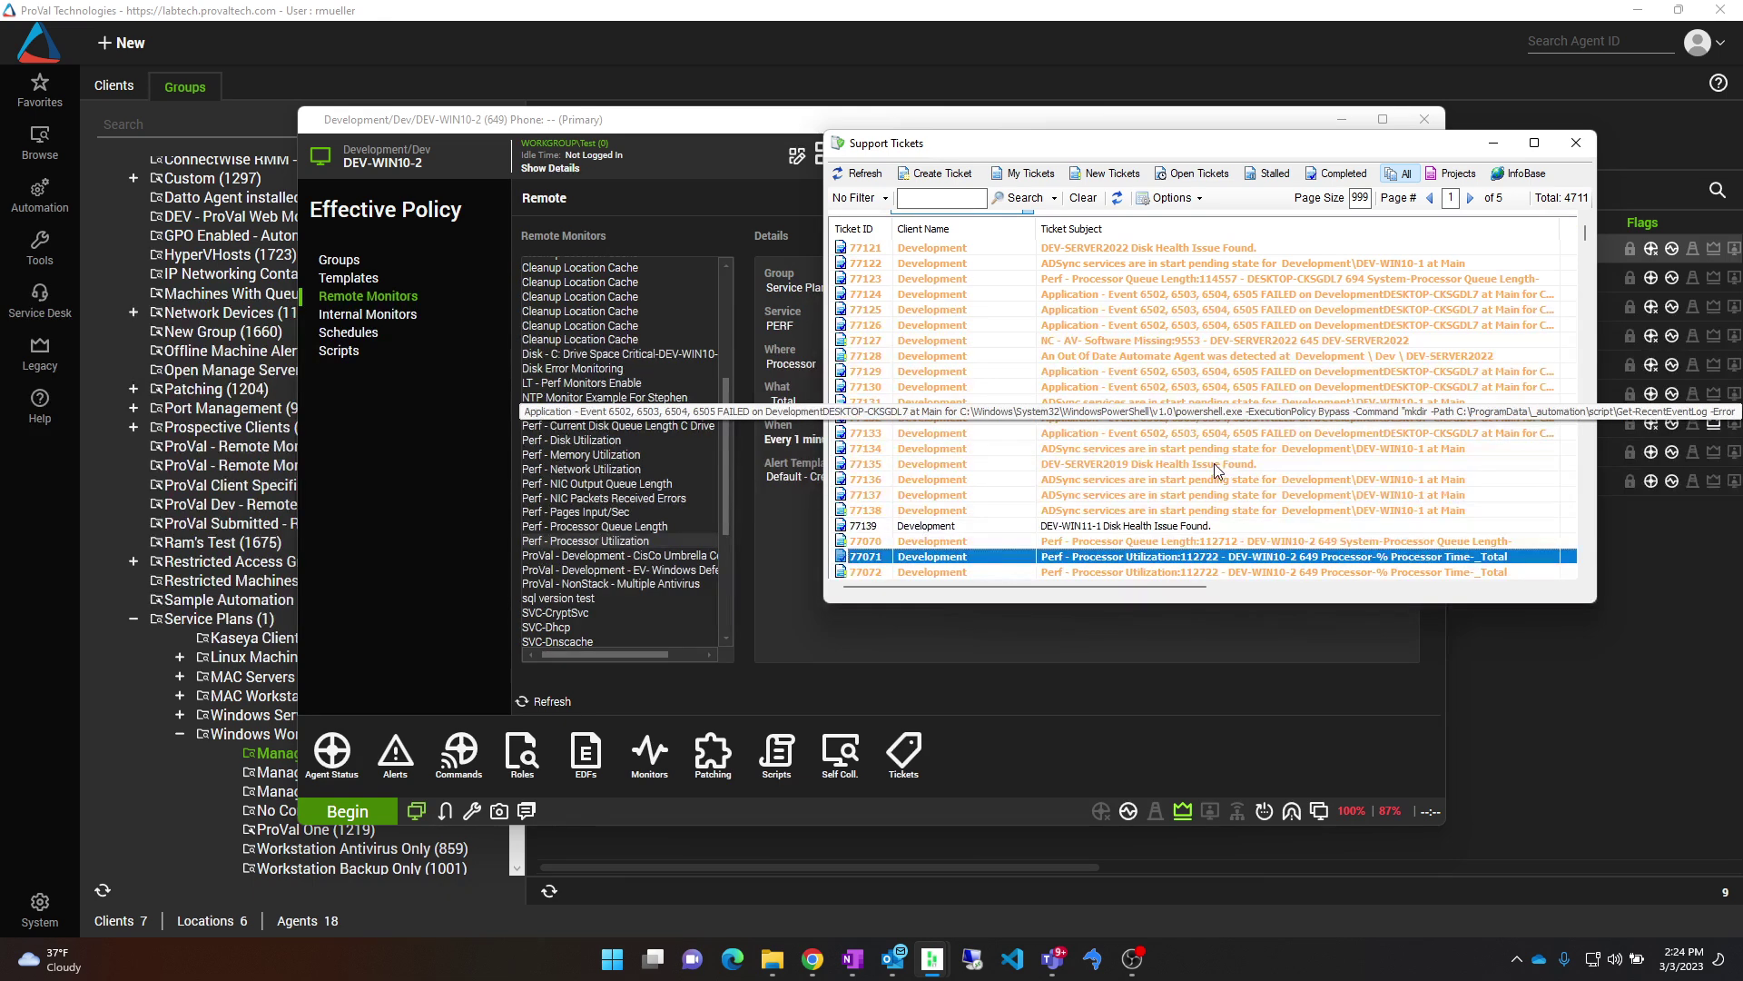
scroll(1213, 463, down, 3)
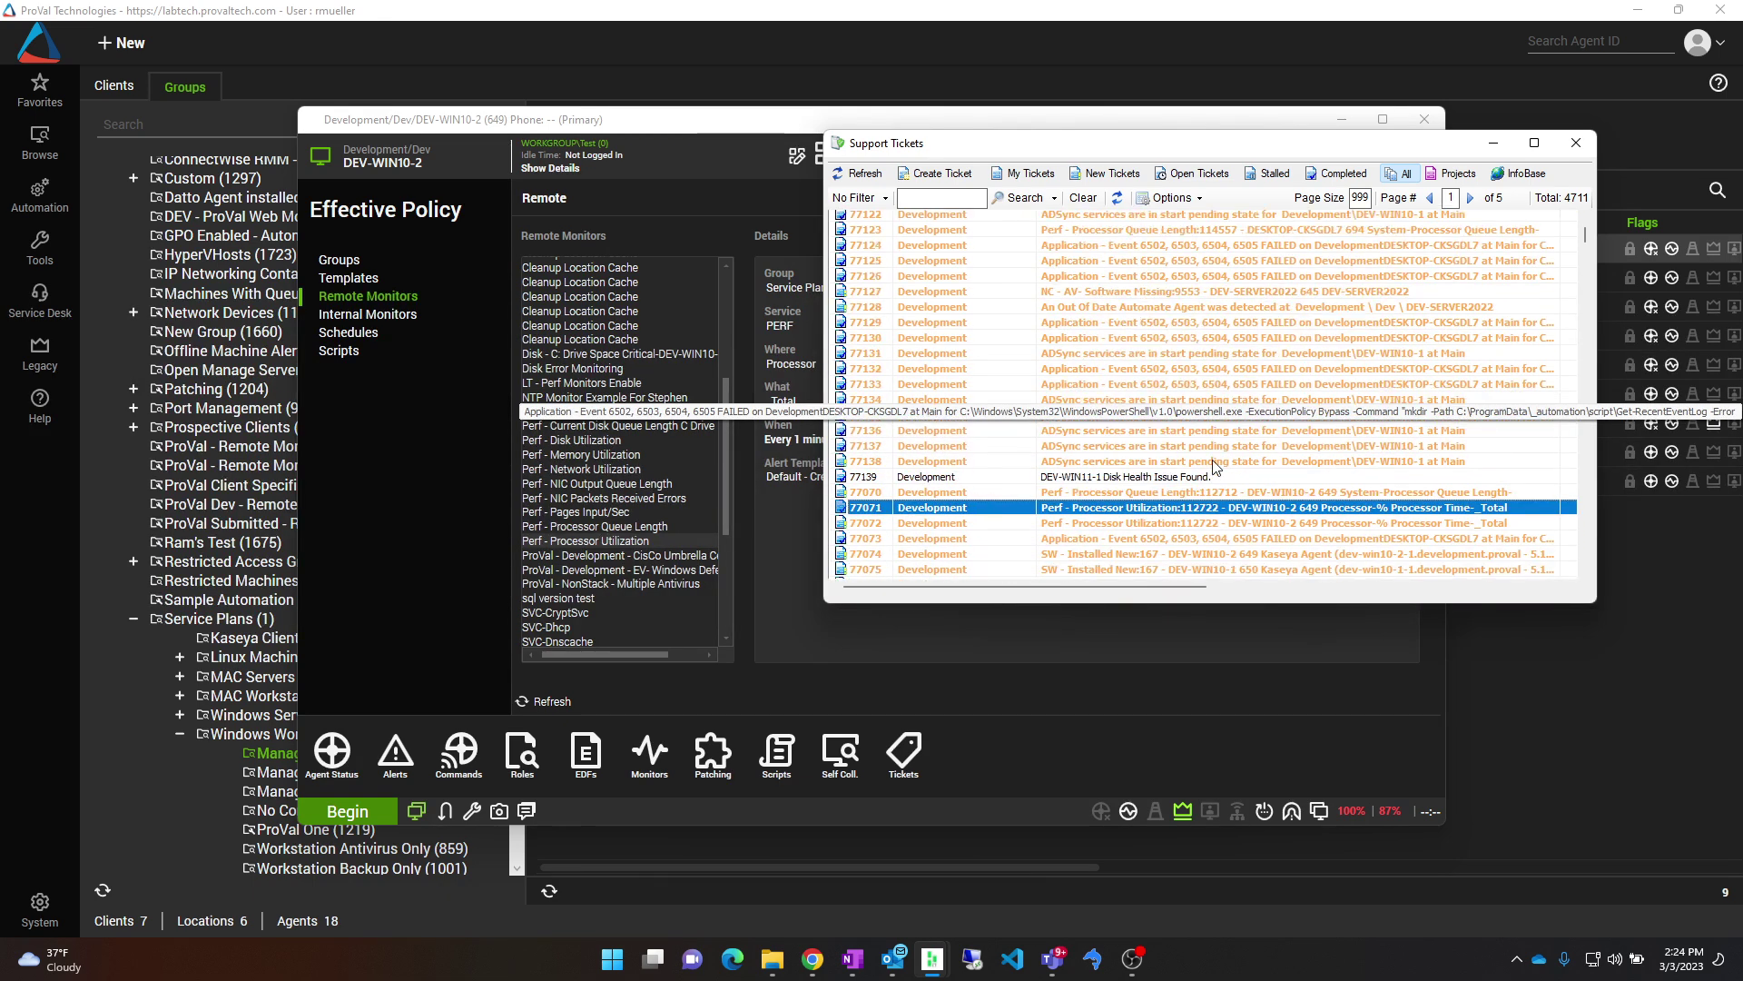
scroll(1217, 464, down, 2)
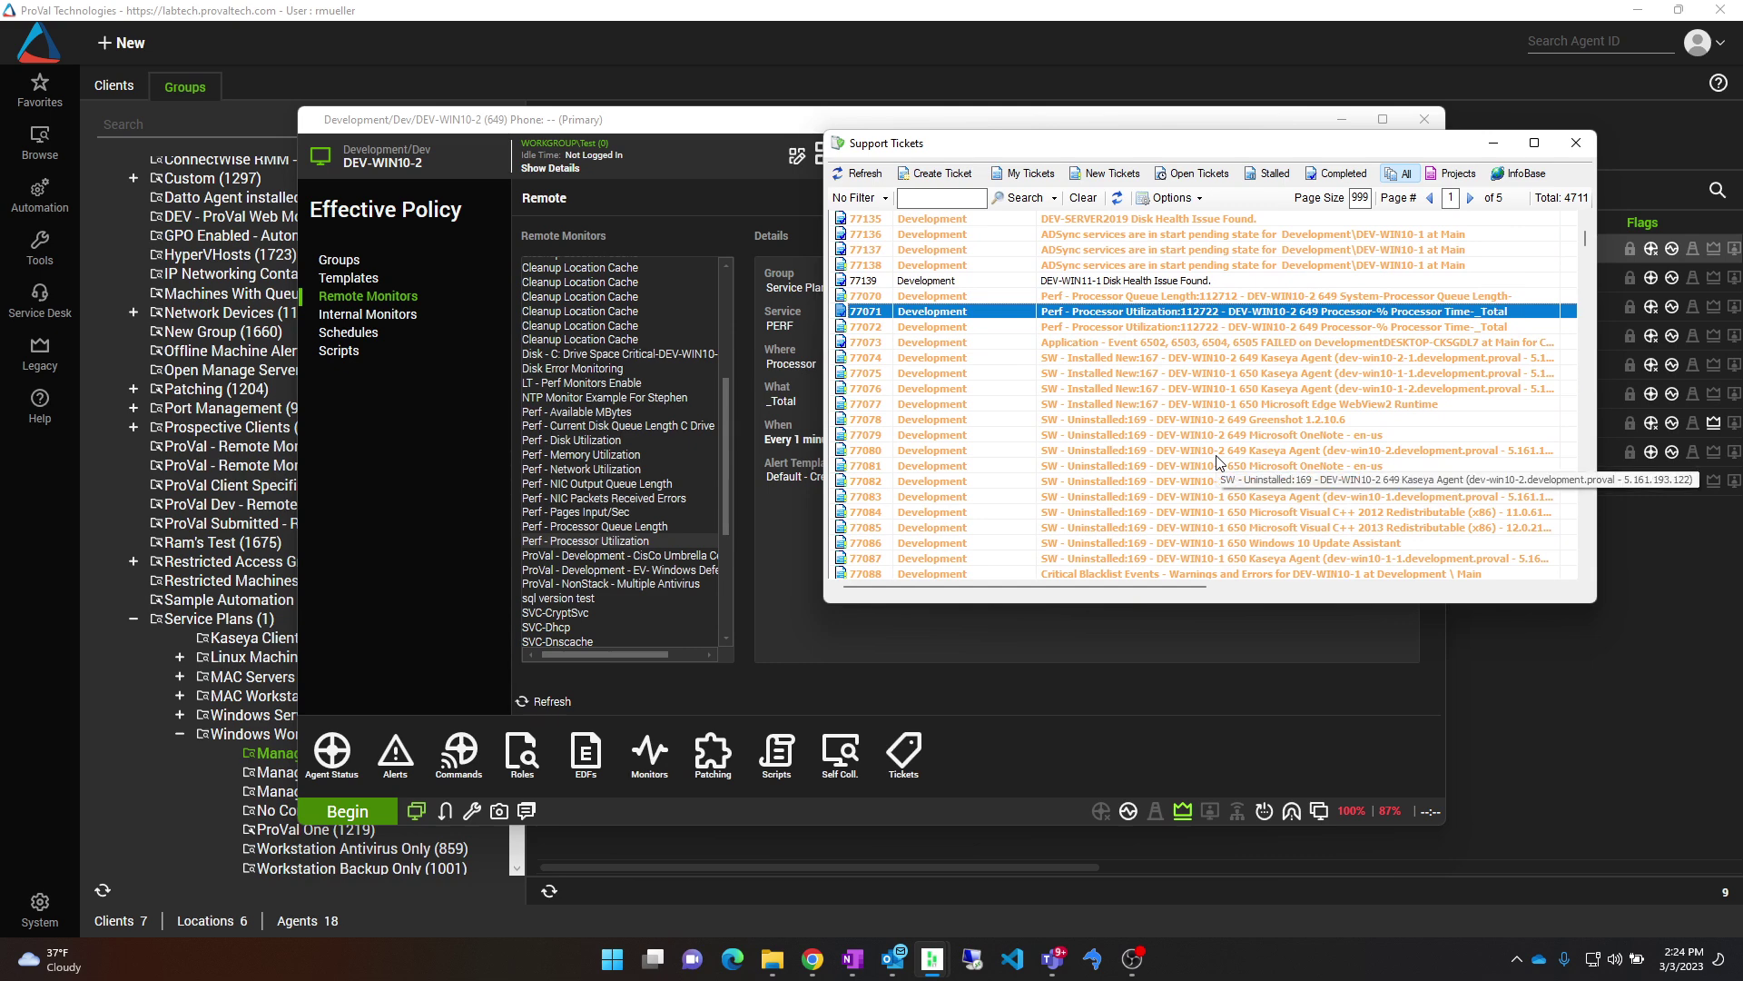
scroll(1217, 463, down, 3)
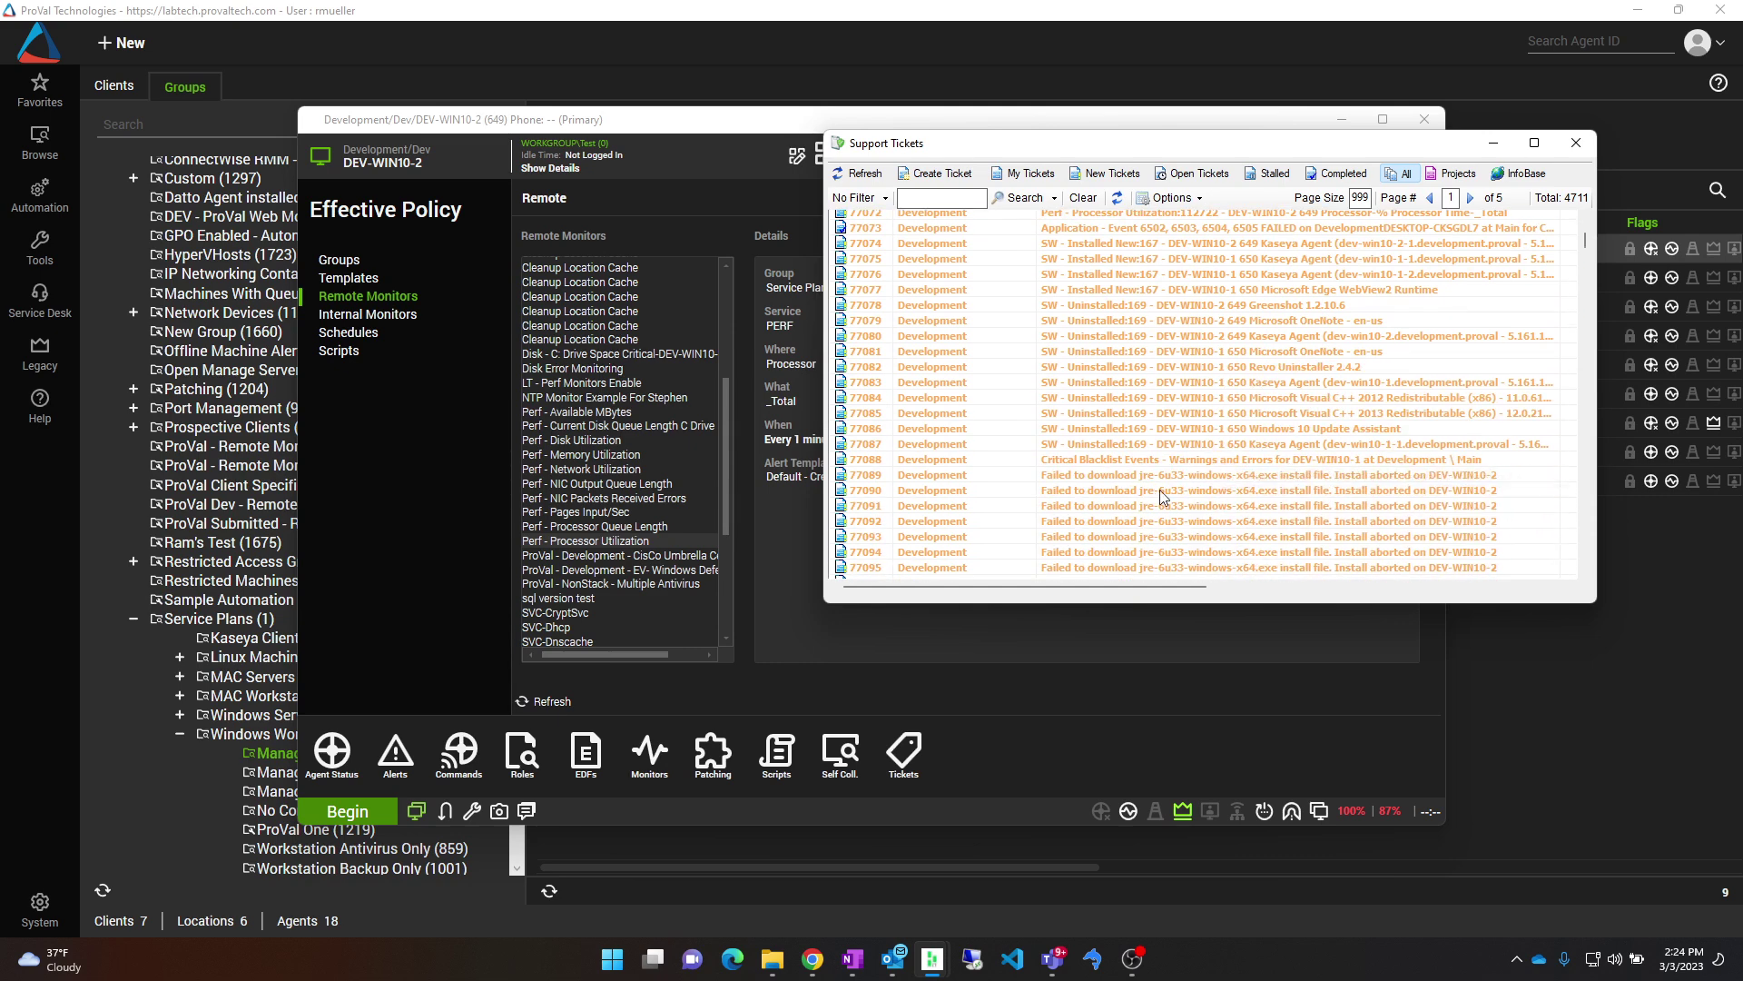
click(1128, 476)
Open ticket 77089 on the failed jre-6u33 download, then bring DEV-WIN10-2's window forward
double_click(1126, 474)
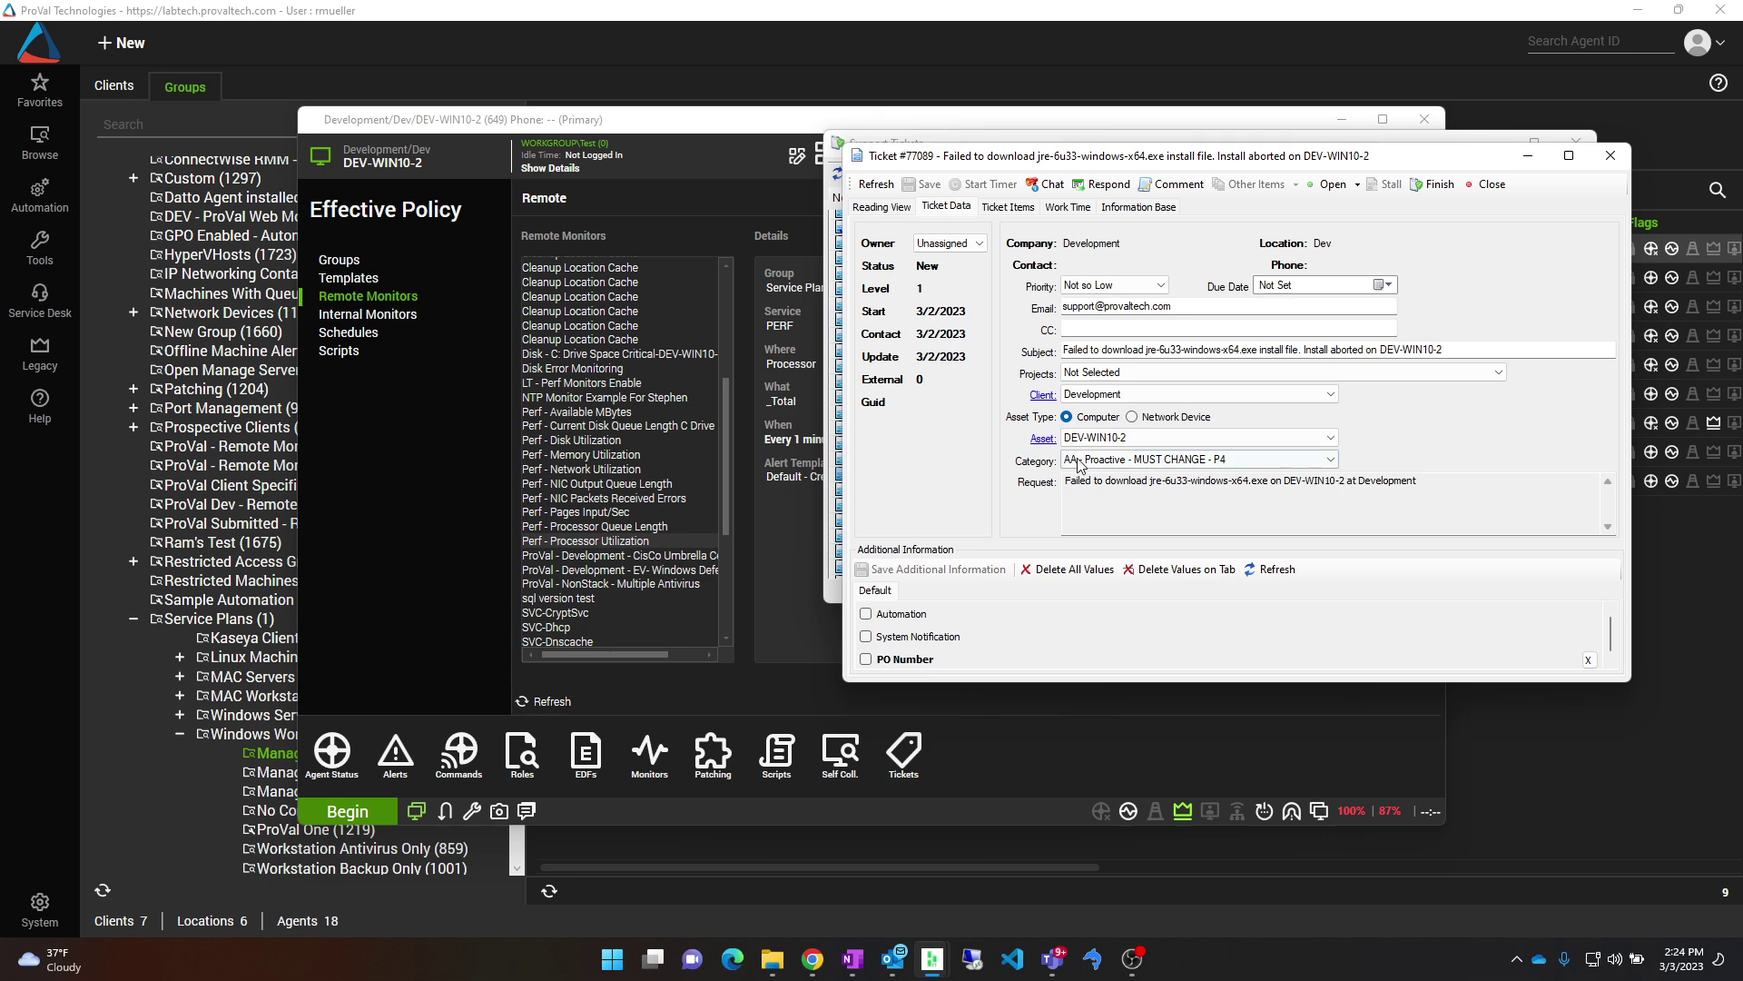
click(609, 133)
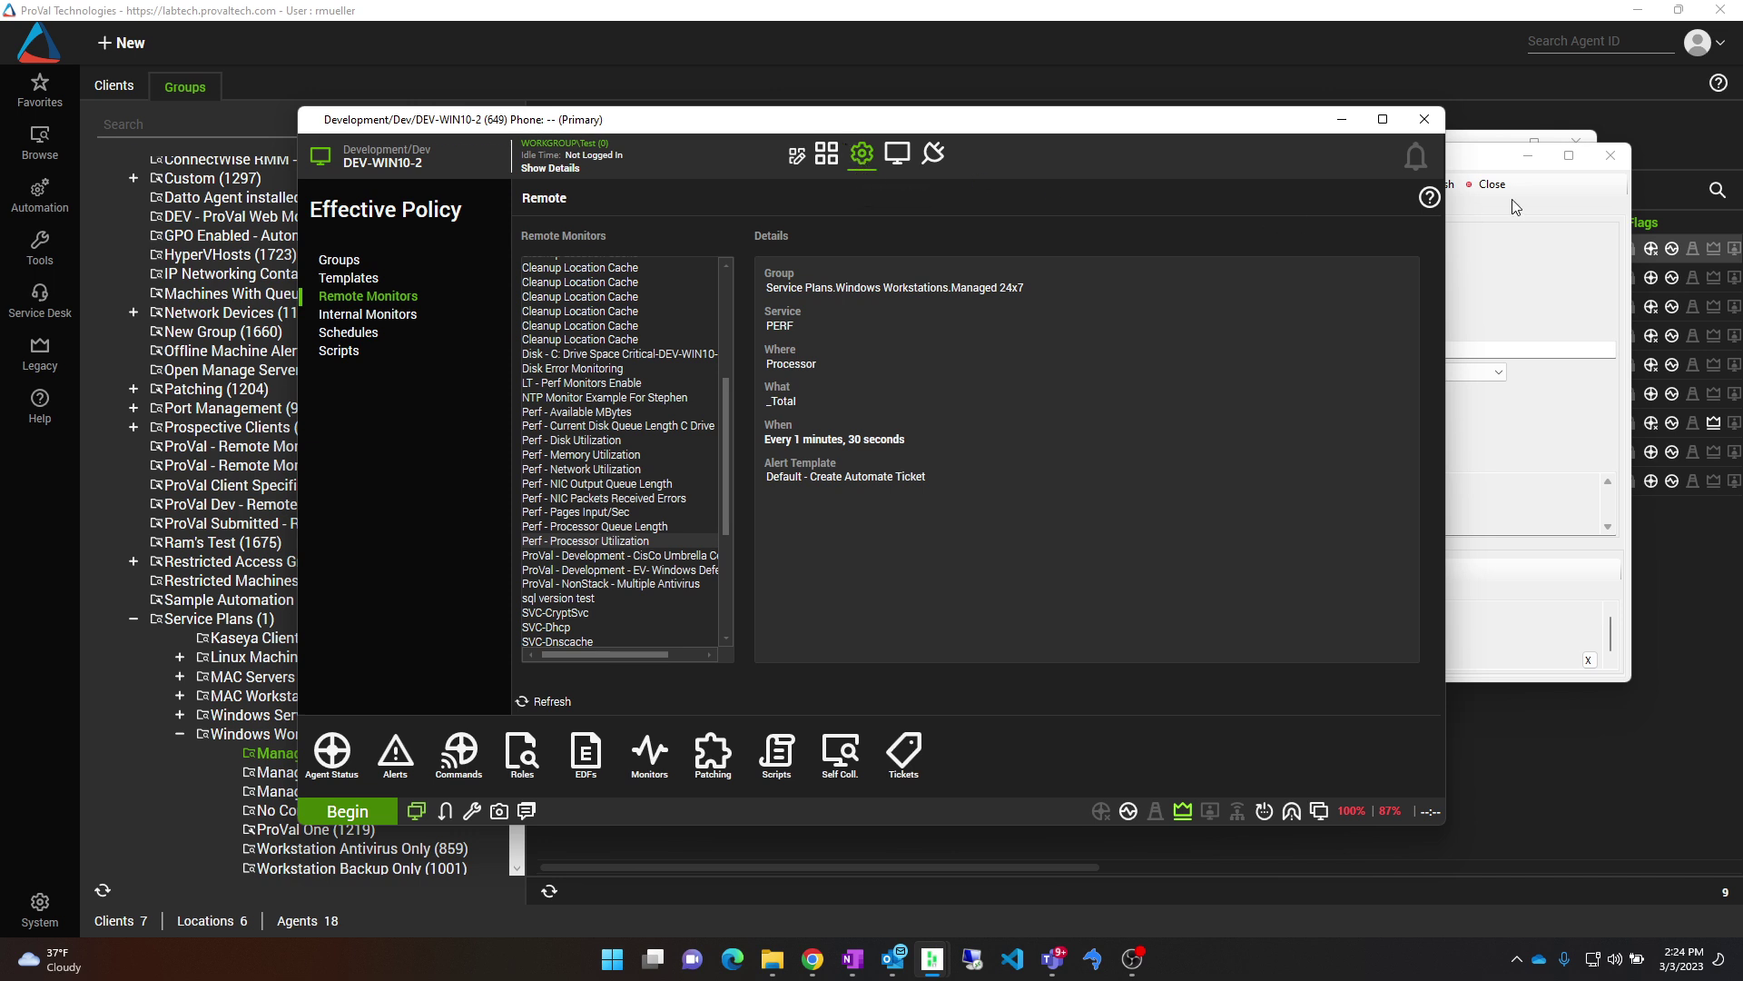
Bring up the device's Scripts history alongside ticket 77089
click(867, 156)
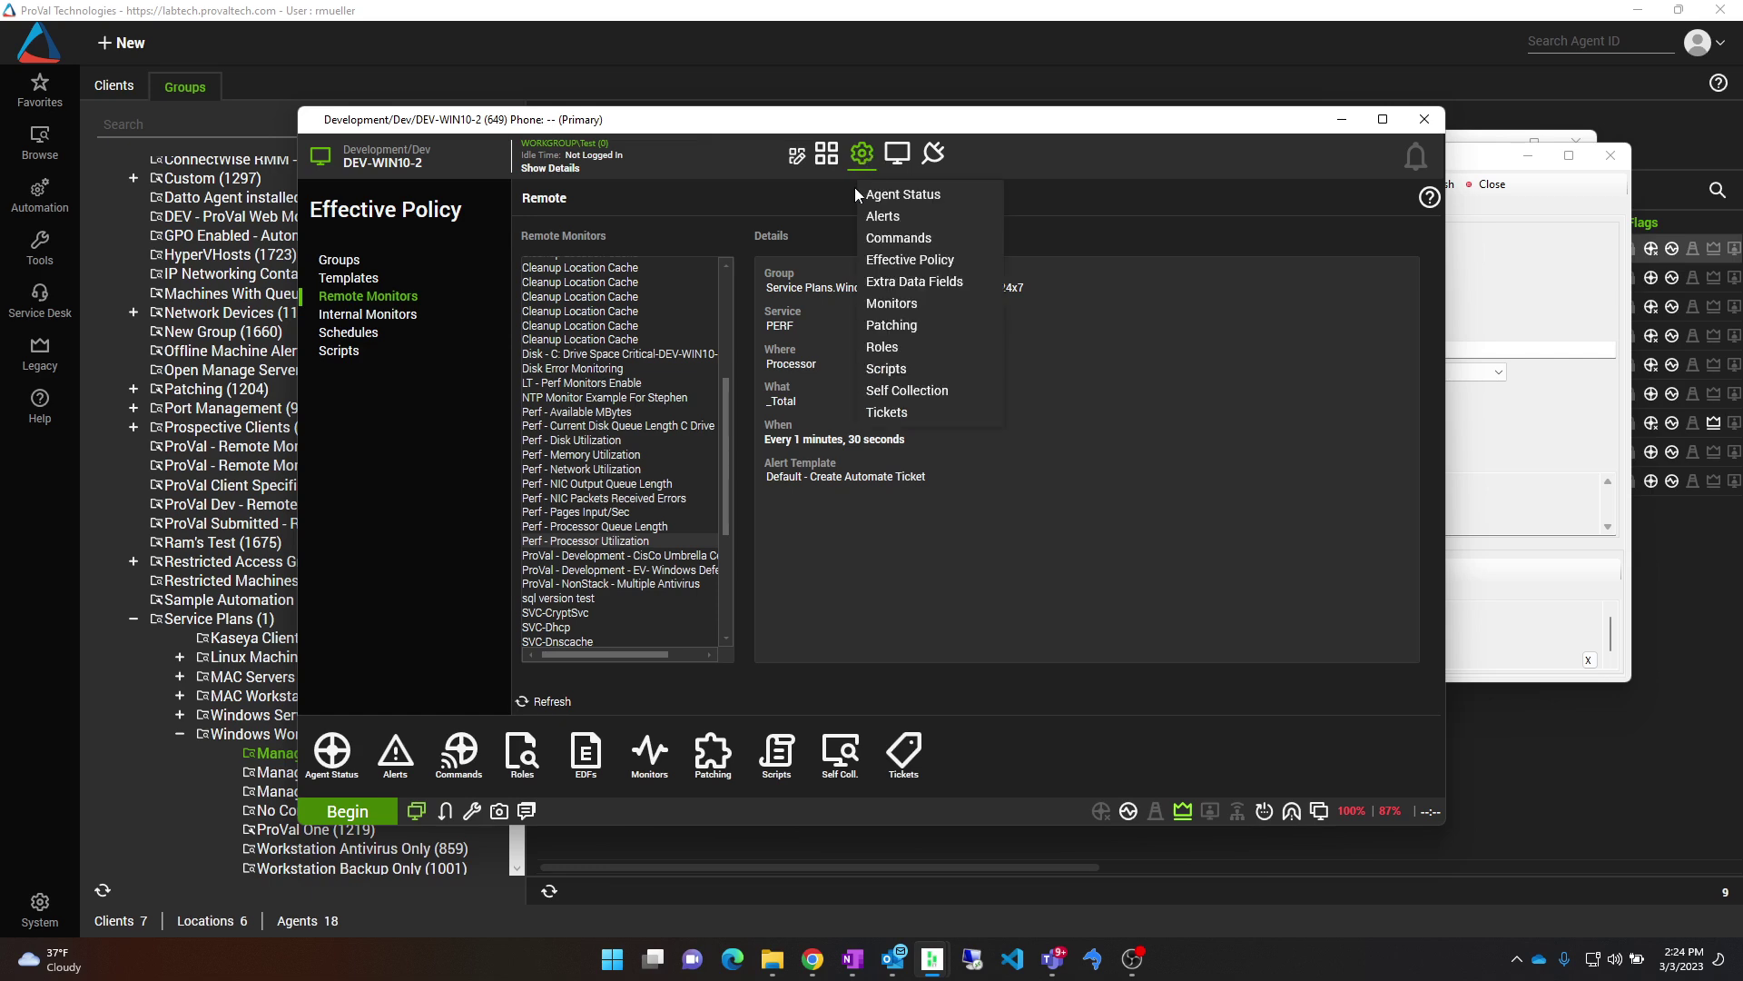
click(904, 370)
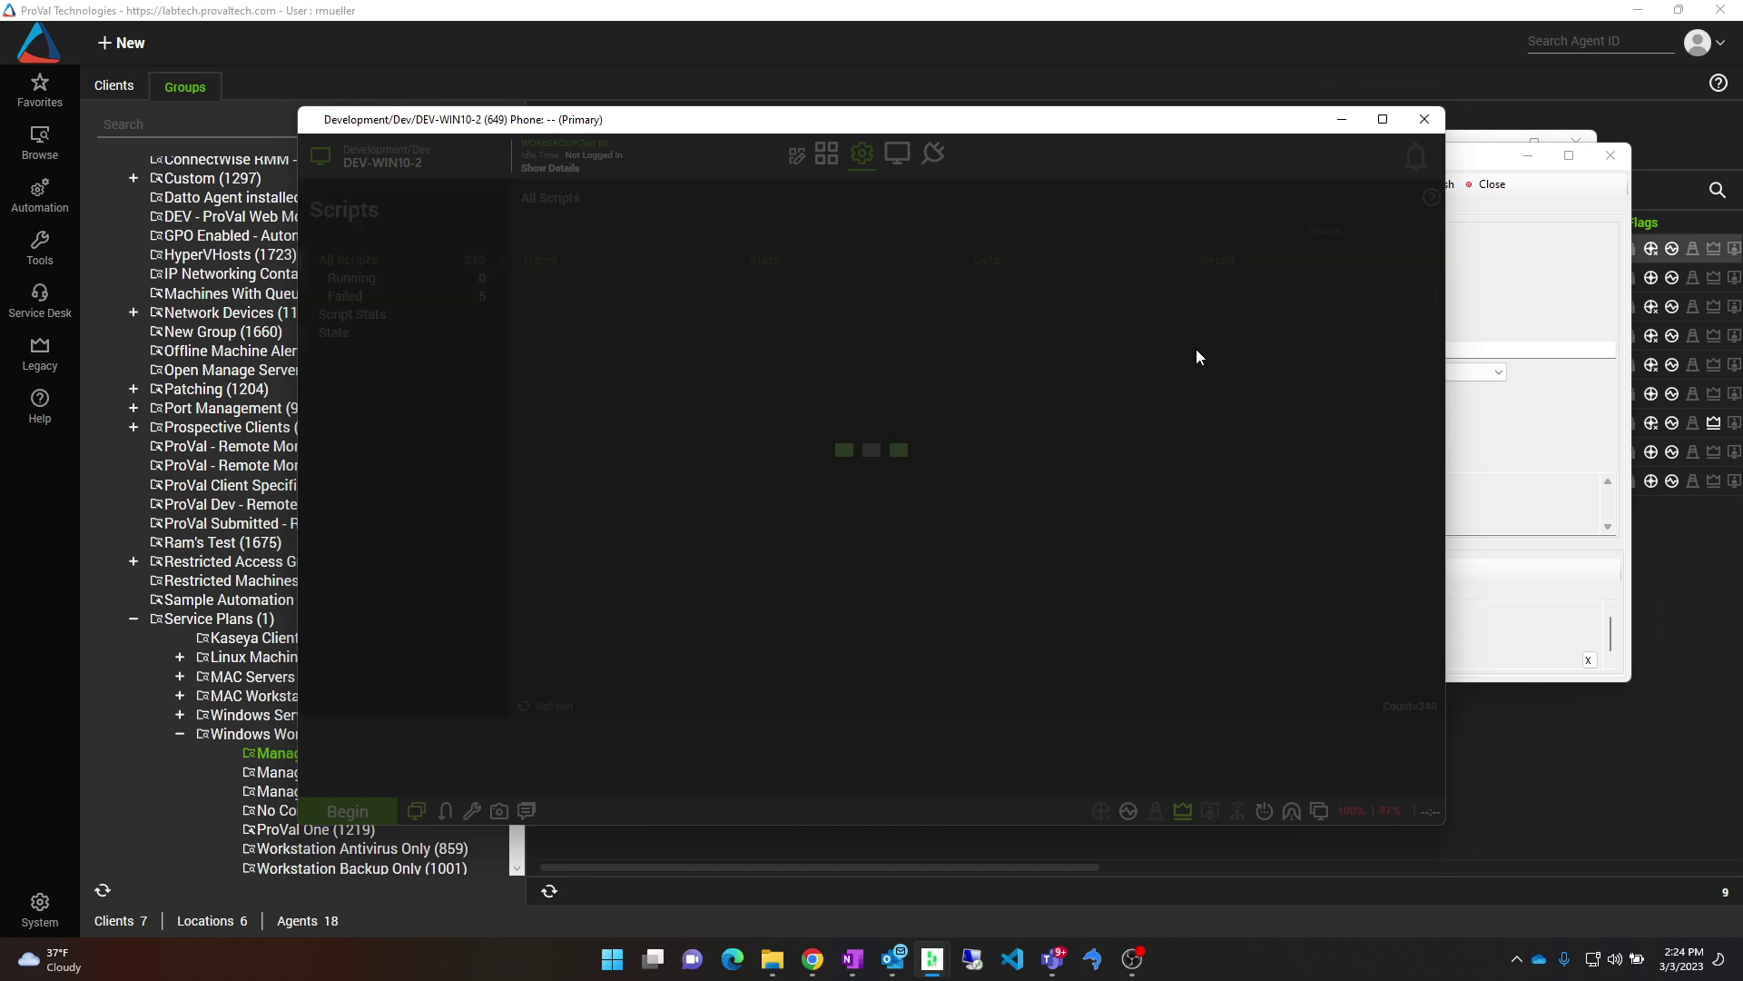
click(1572, 290)
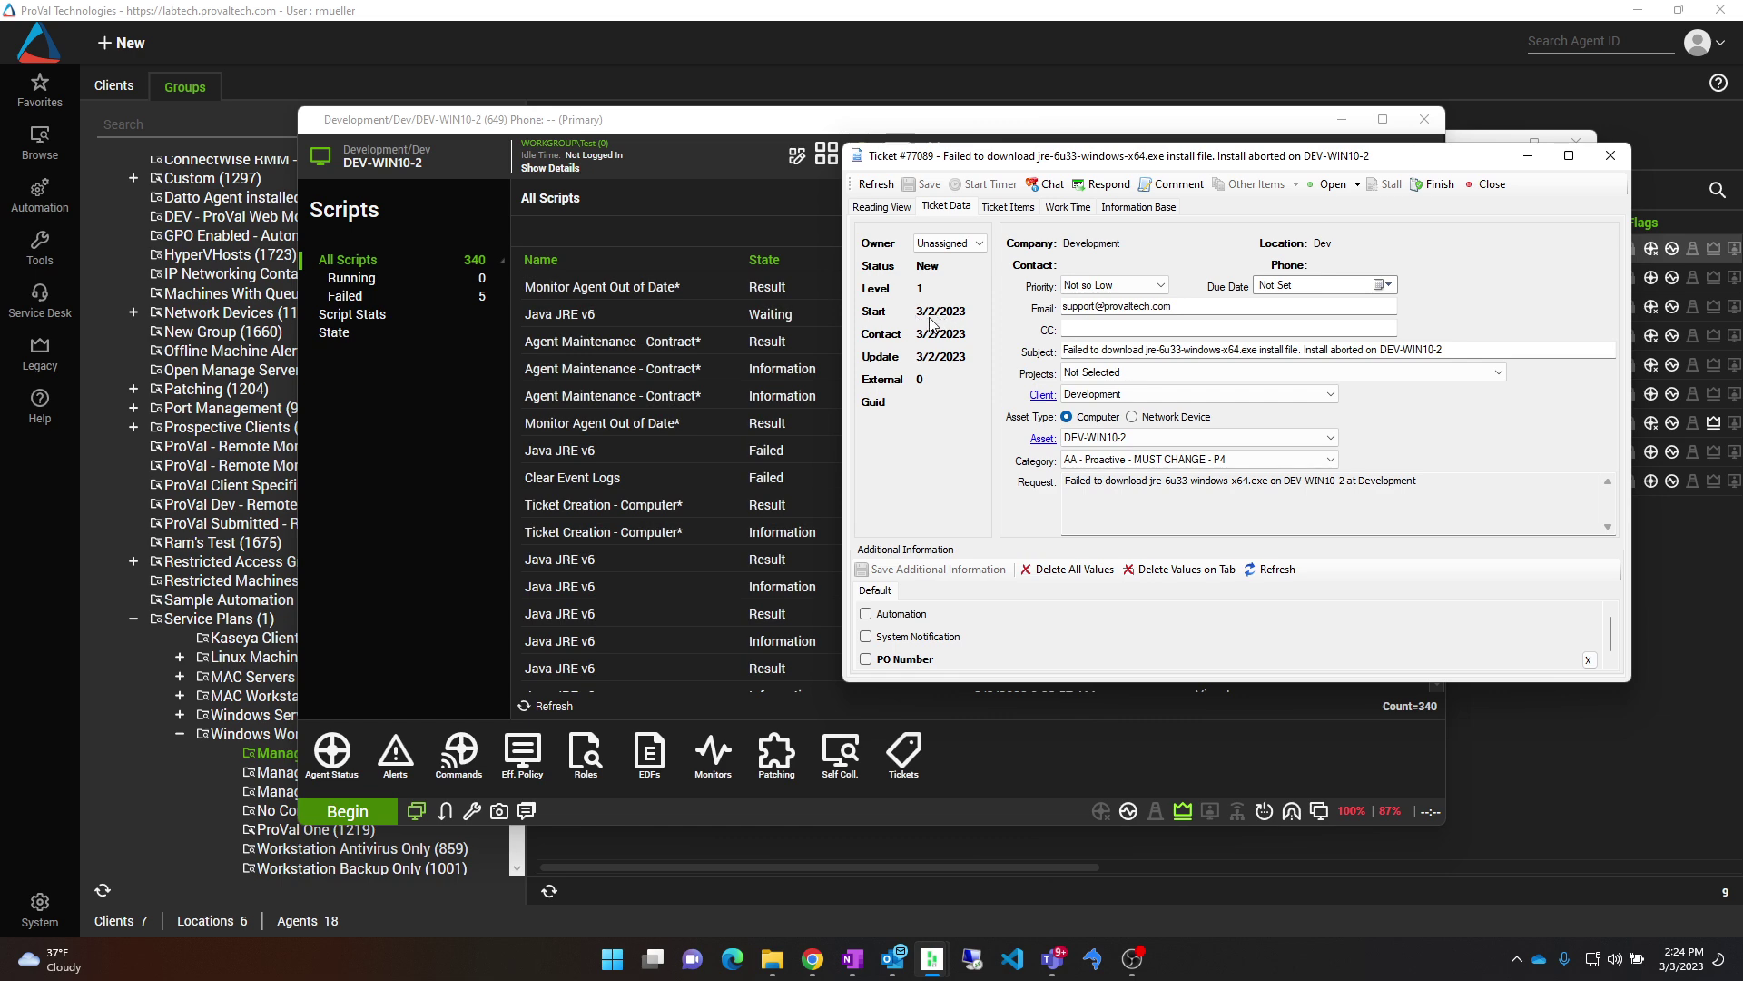
click(695, 345)
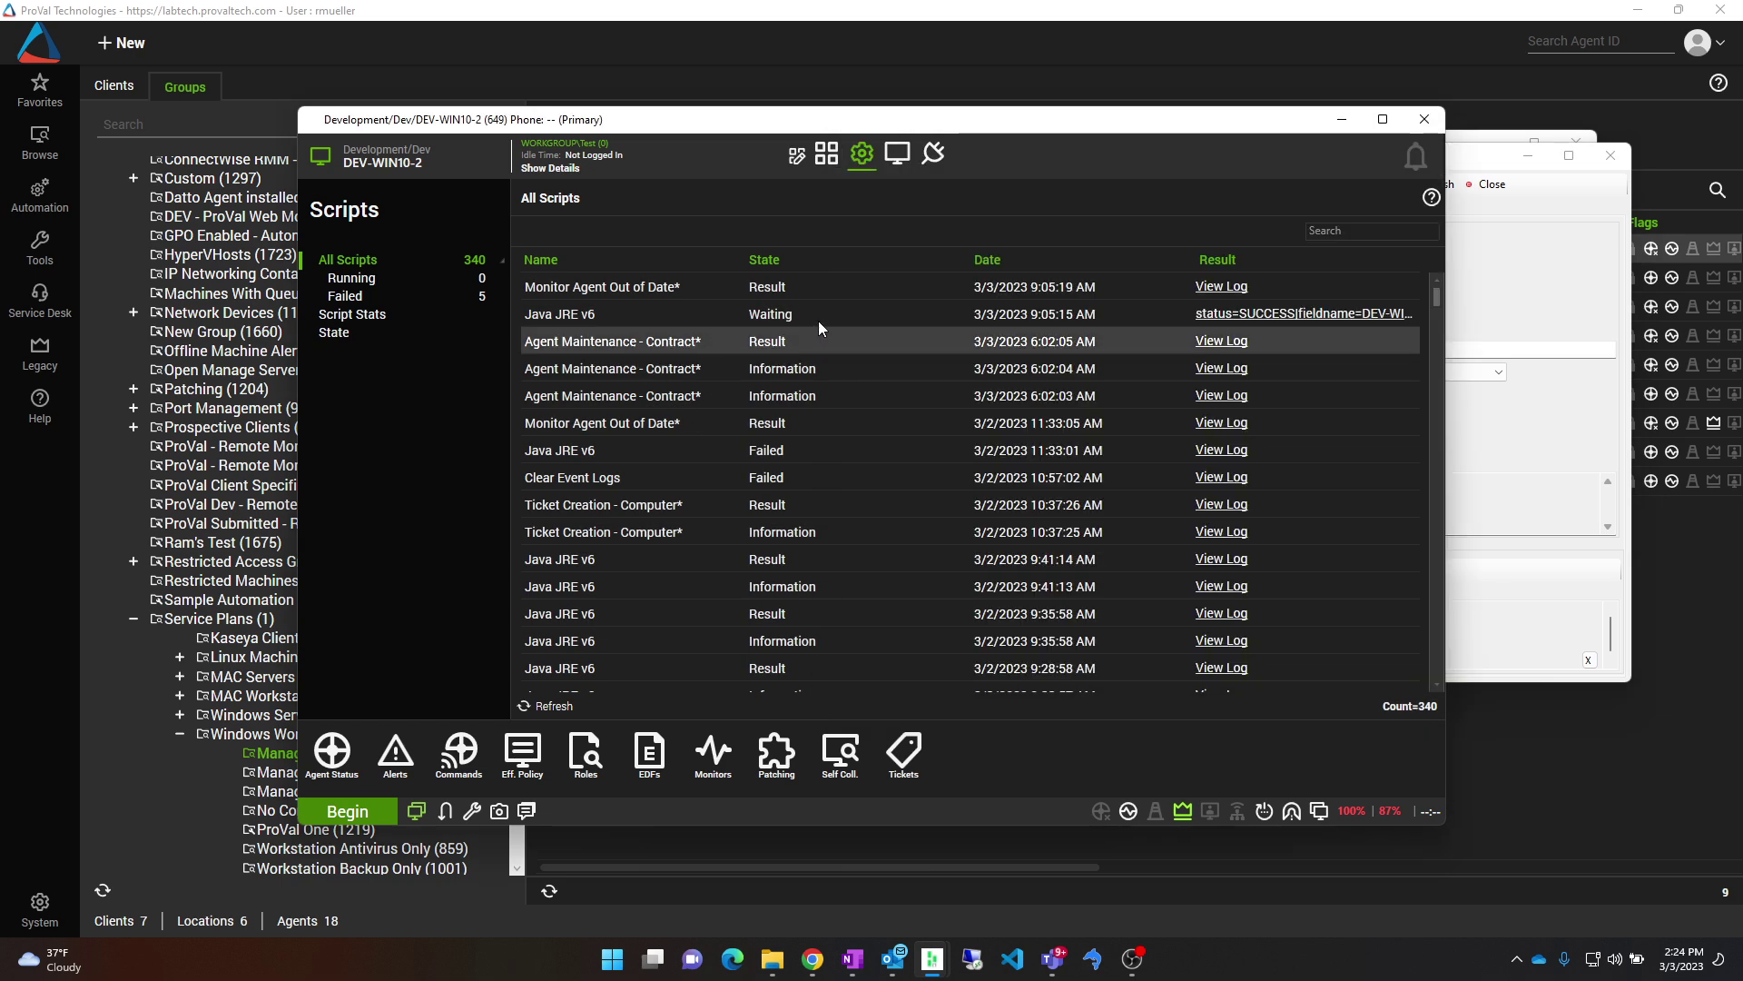
Open the failed Java JRE v6 run from 3/2/2023 11:33:01 AM in the script editor
click(1004, 432)
click(629, 454)
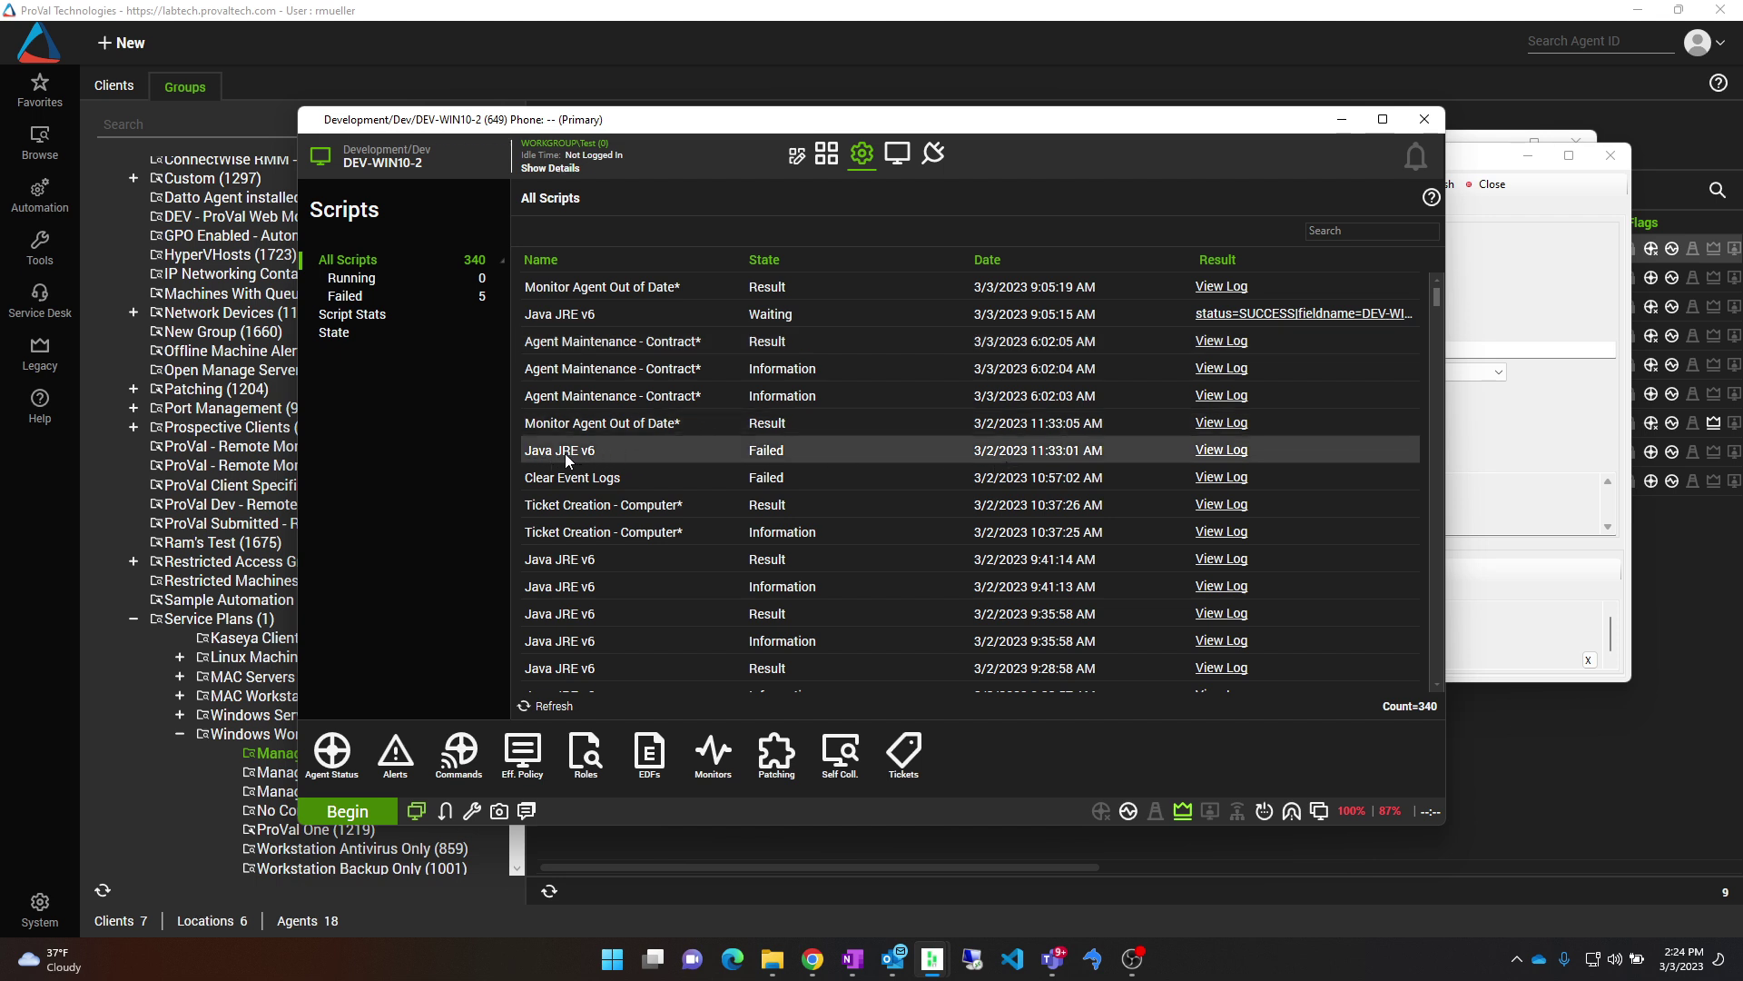
double_click(661, 451)
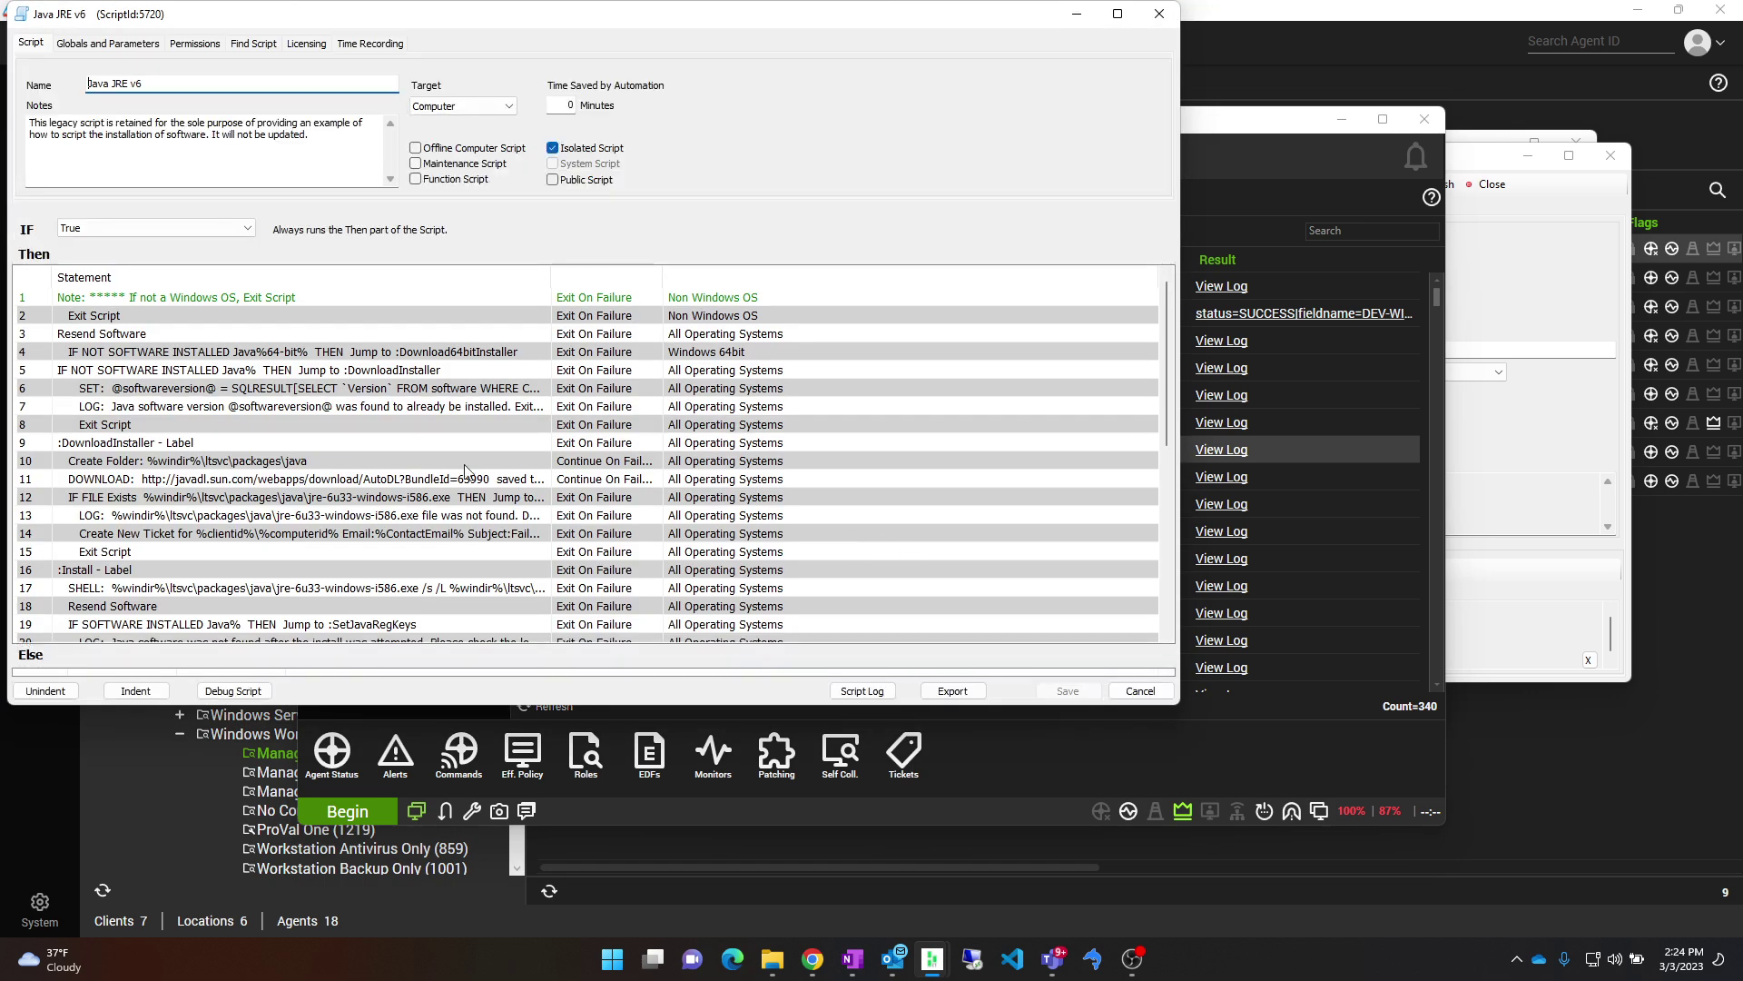
Widen the Statement column and read the step-14 Create New Ticket for the failed jre-6u33 download
click(186, 535)
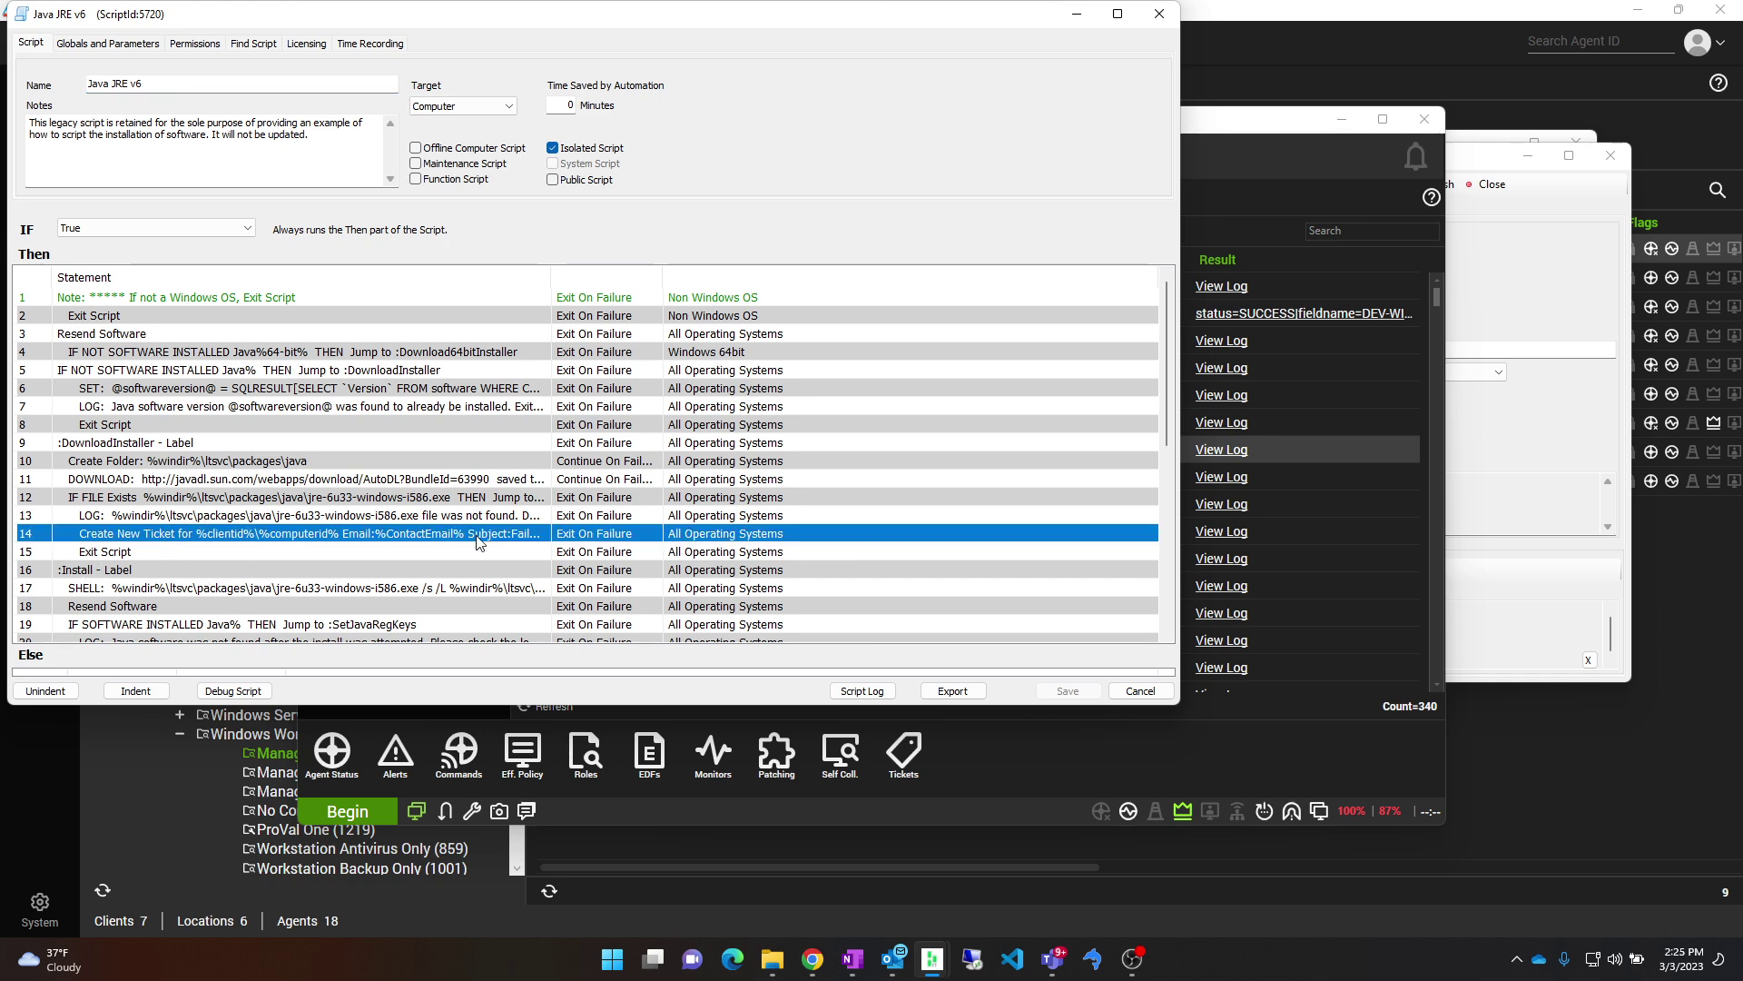
drag(550, 278, 786, 287)
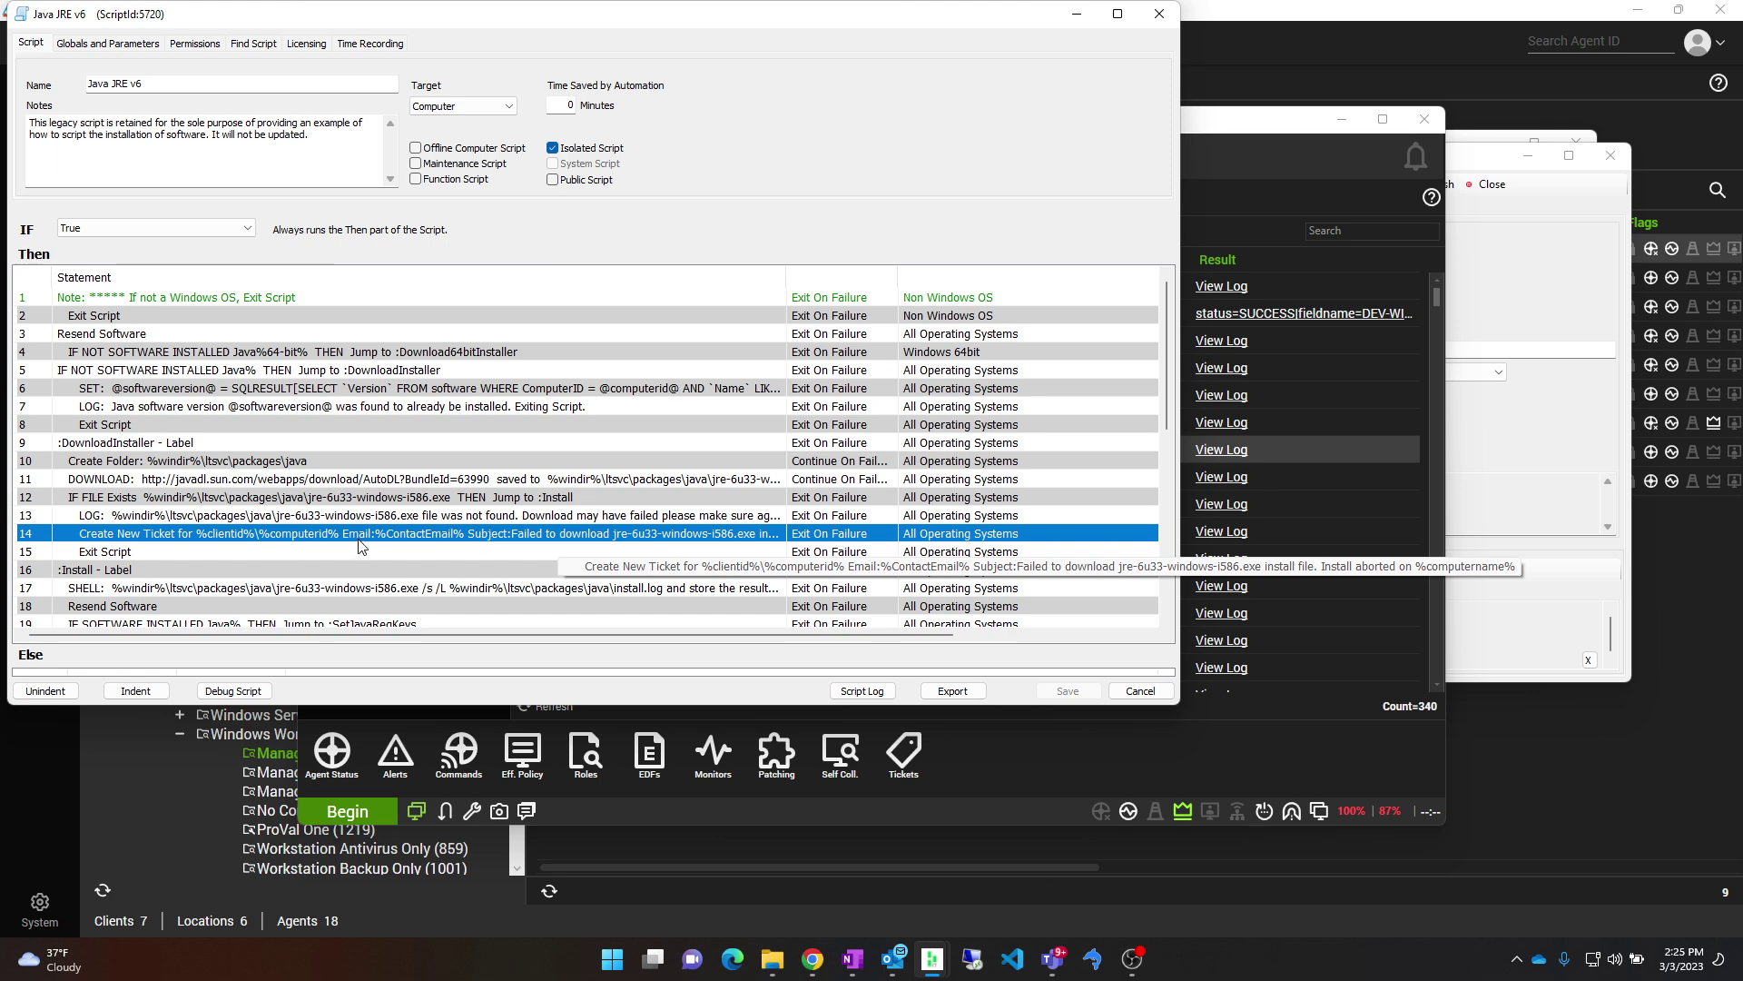
scroll(327, 549, down, 4)
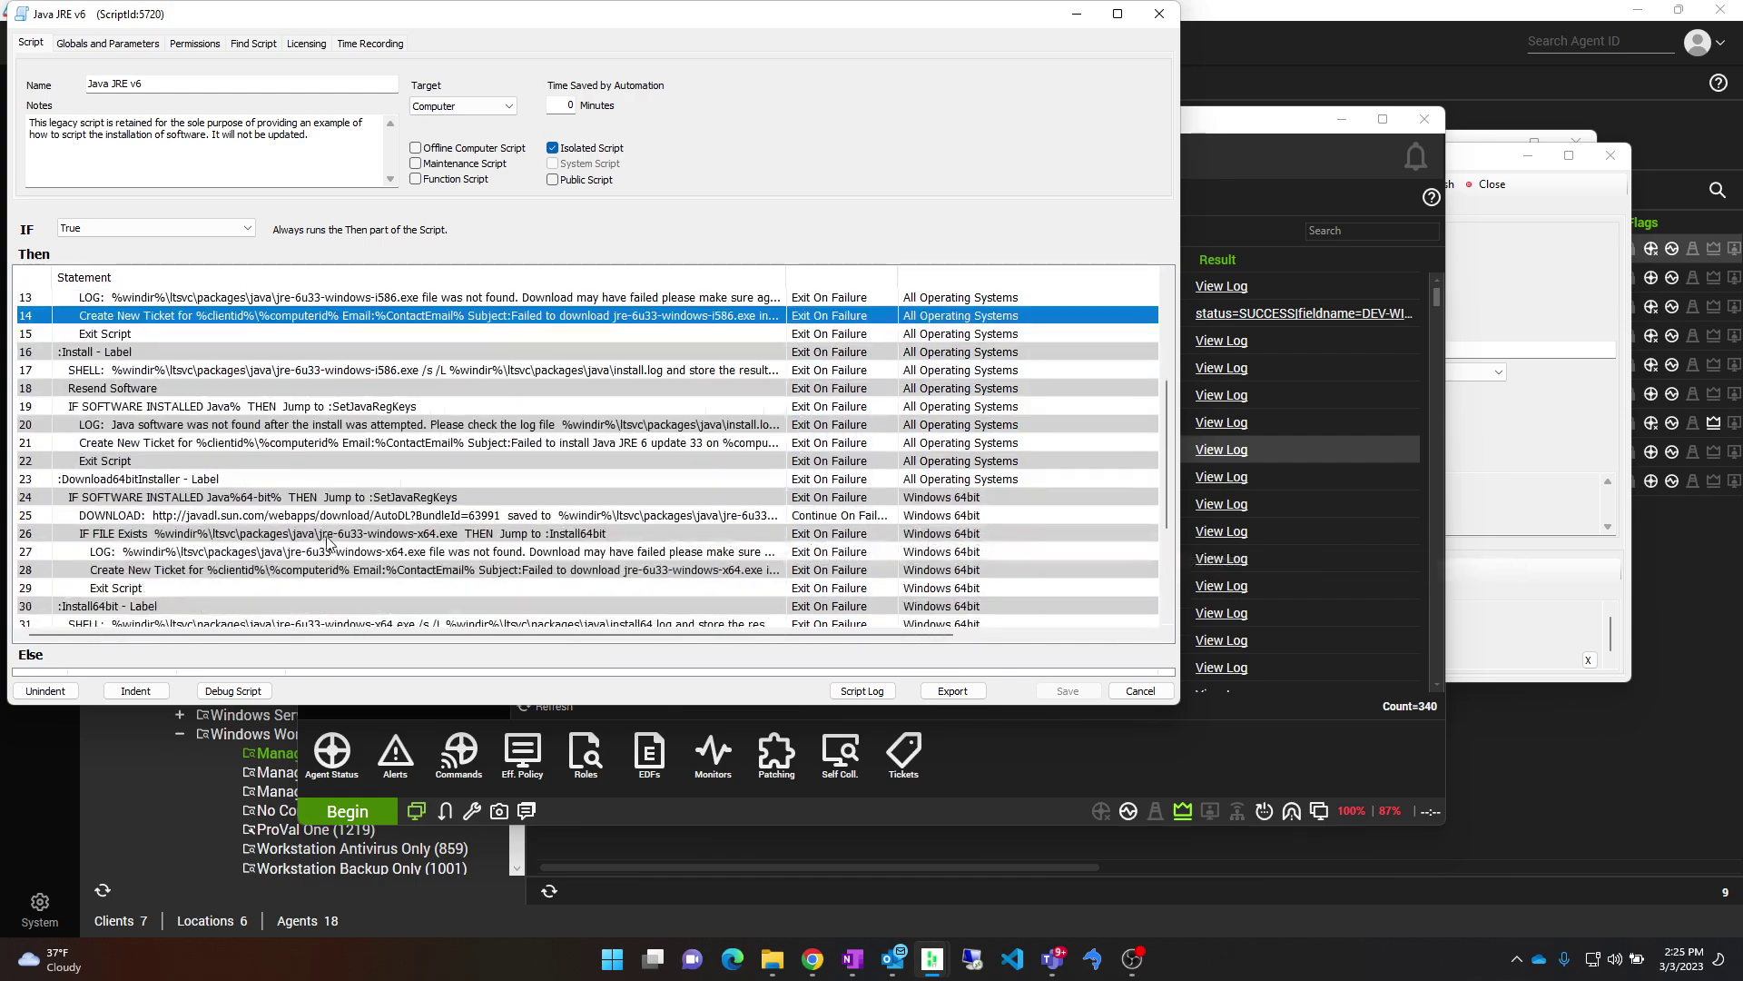